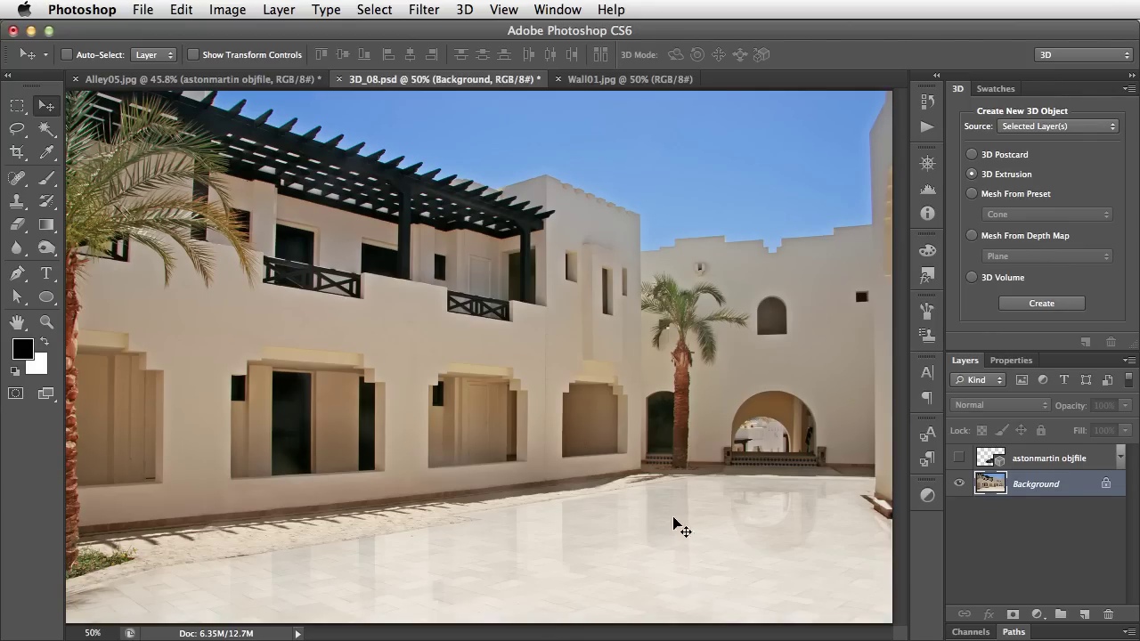
- Show and select the astonmartin 3D layer, hide the 3D Ground Plane, and nudge the car up
click(958, 460)
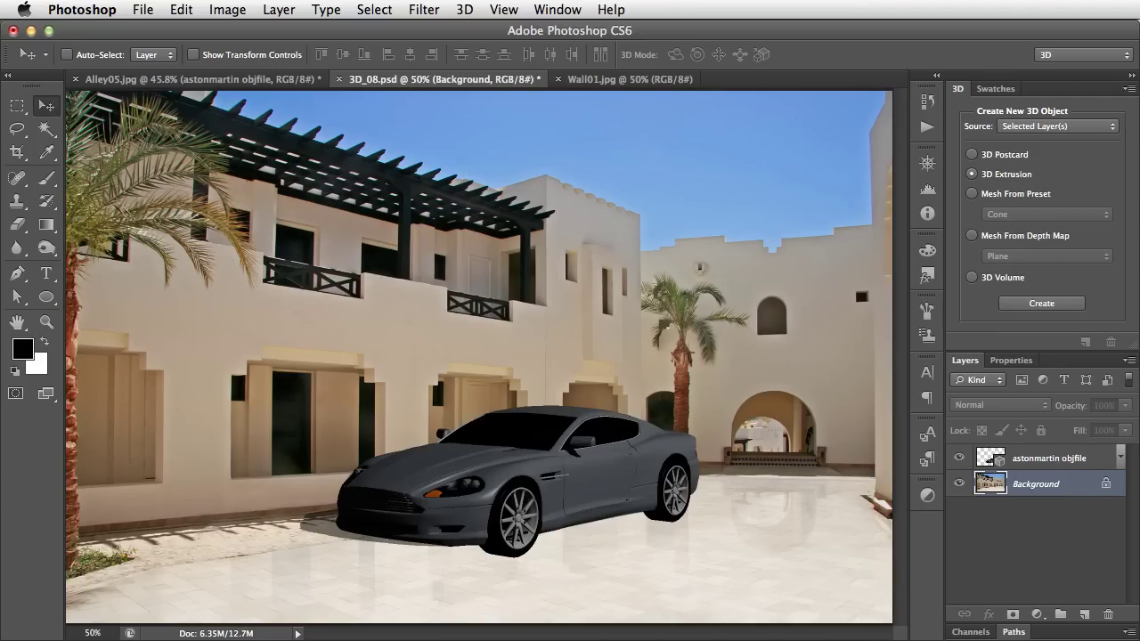
click(989, 460)
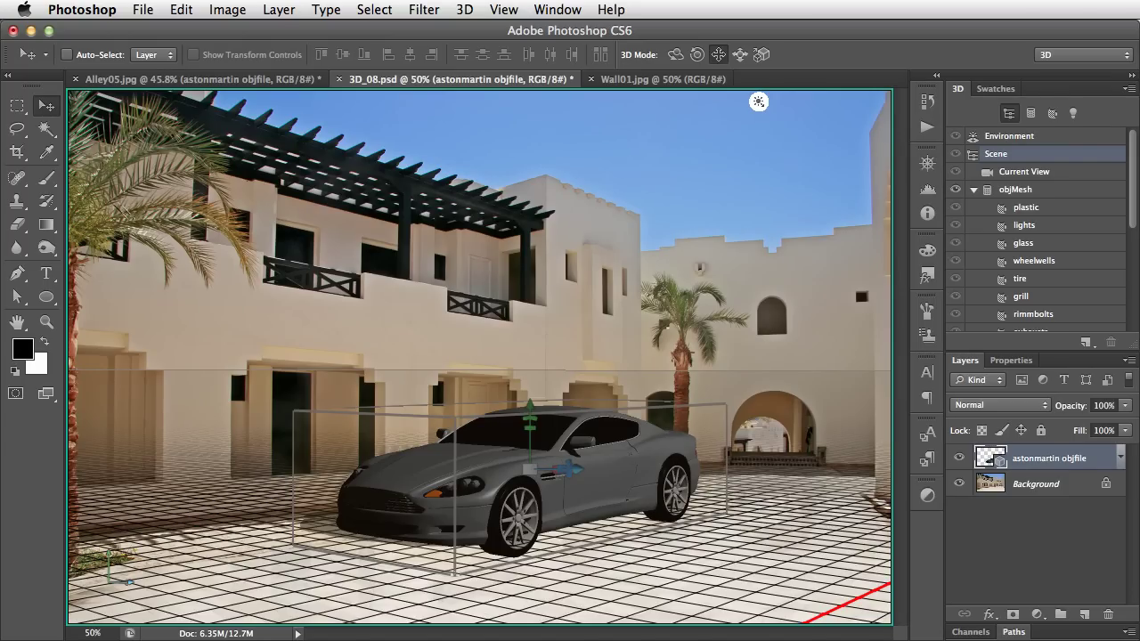
click(504, 10)
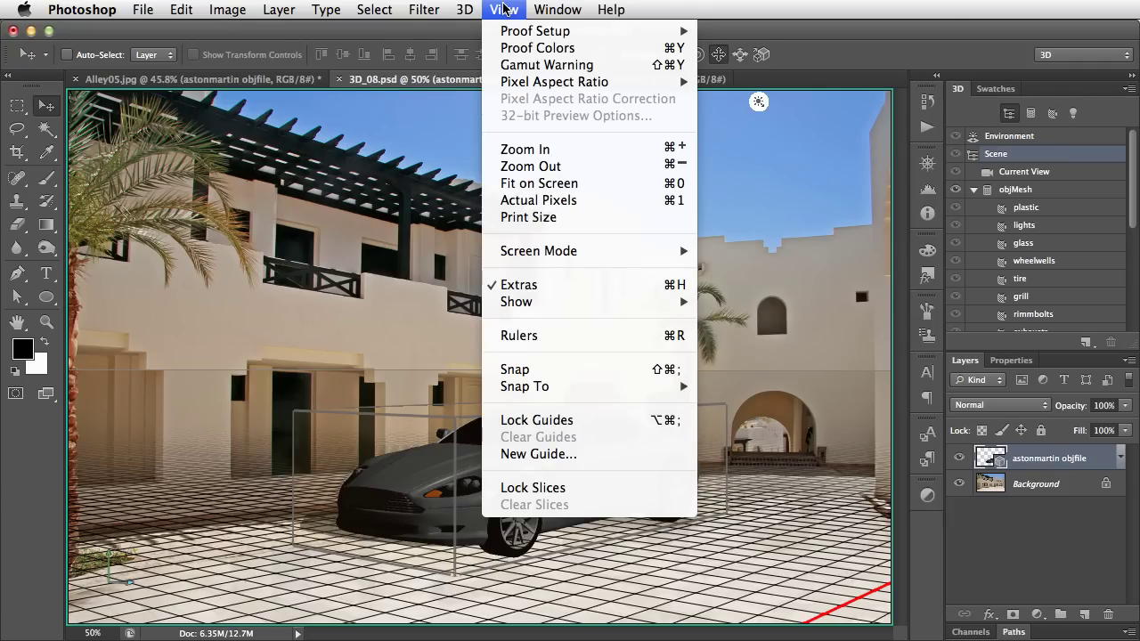
mouse_move(569, 304)
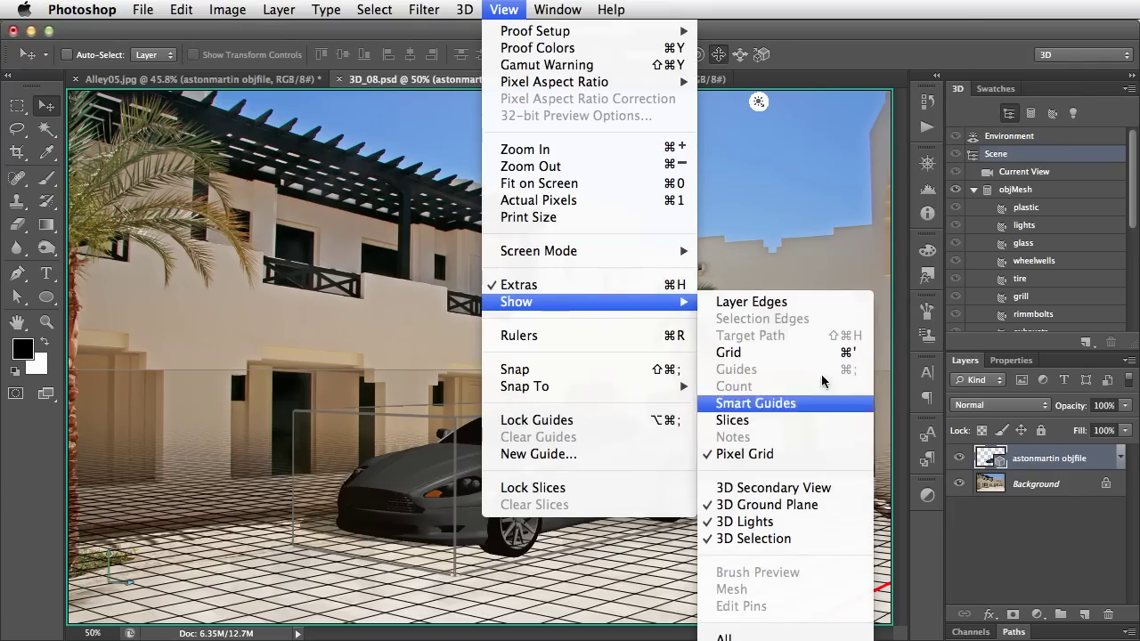
click(821, 506)
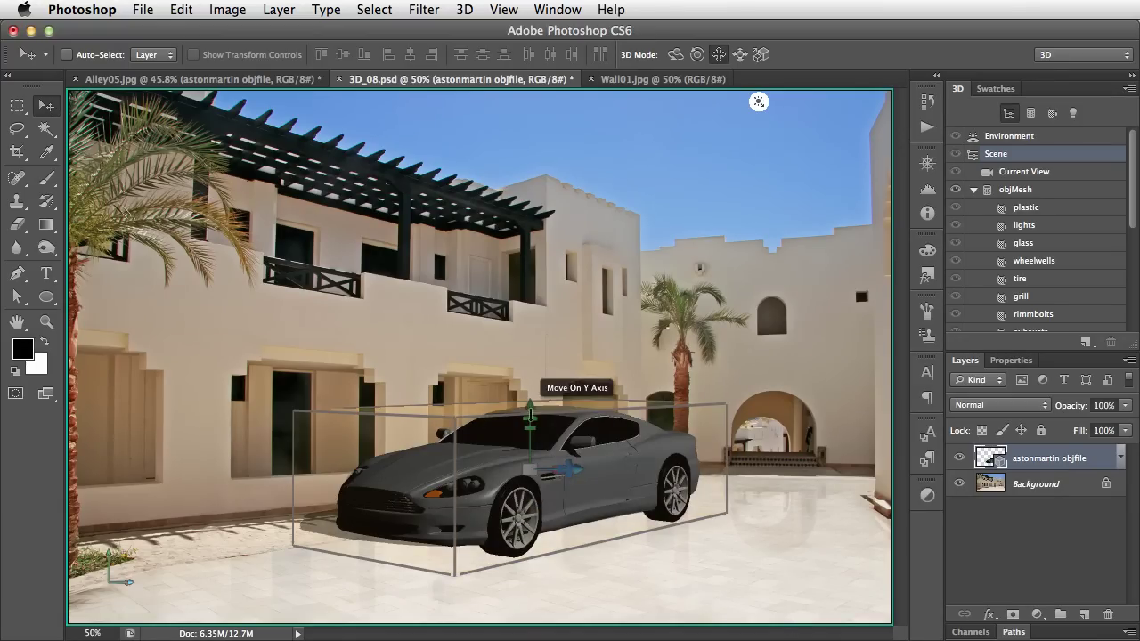
mouse_move(530, 415)
mouse_down()
mouse_move(529, 368)
mouse_move(535, 425)
mouse_move(531, 398)
mouse_up()
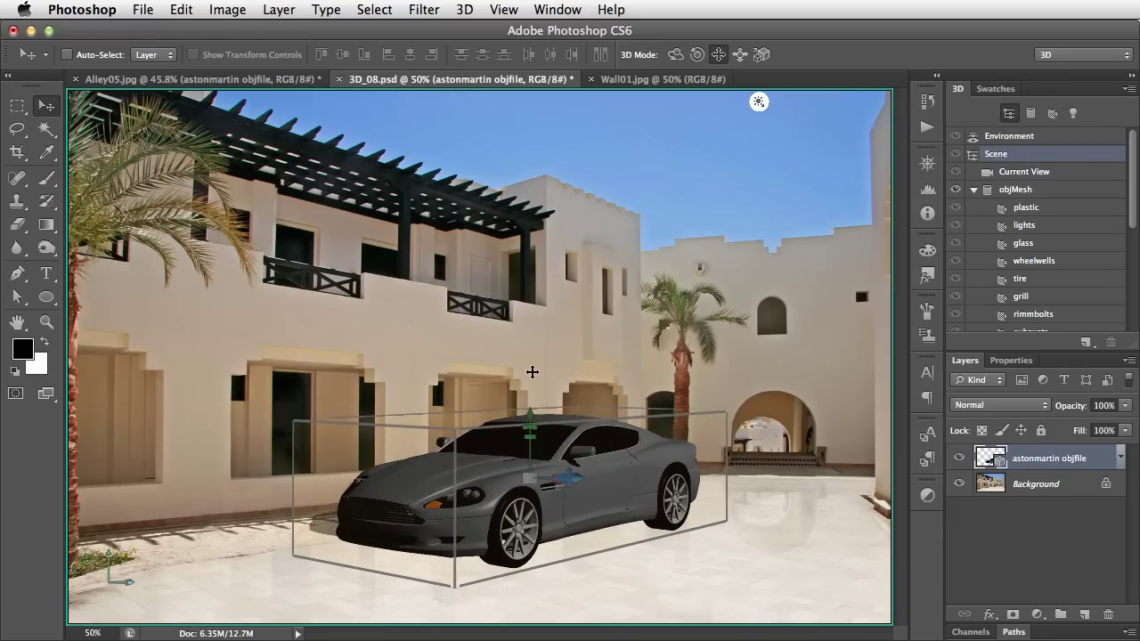
- Snap the car to the ground plane and slide it left across the courtyard
click(465, 10)
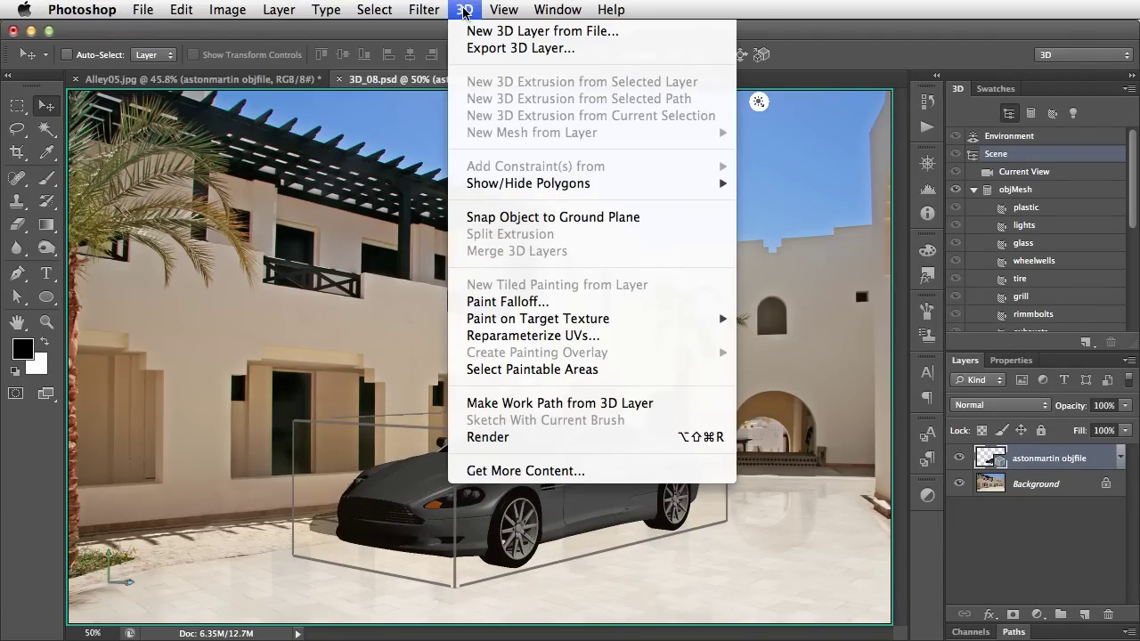
click(522, 219)
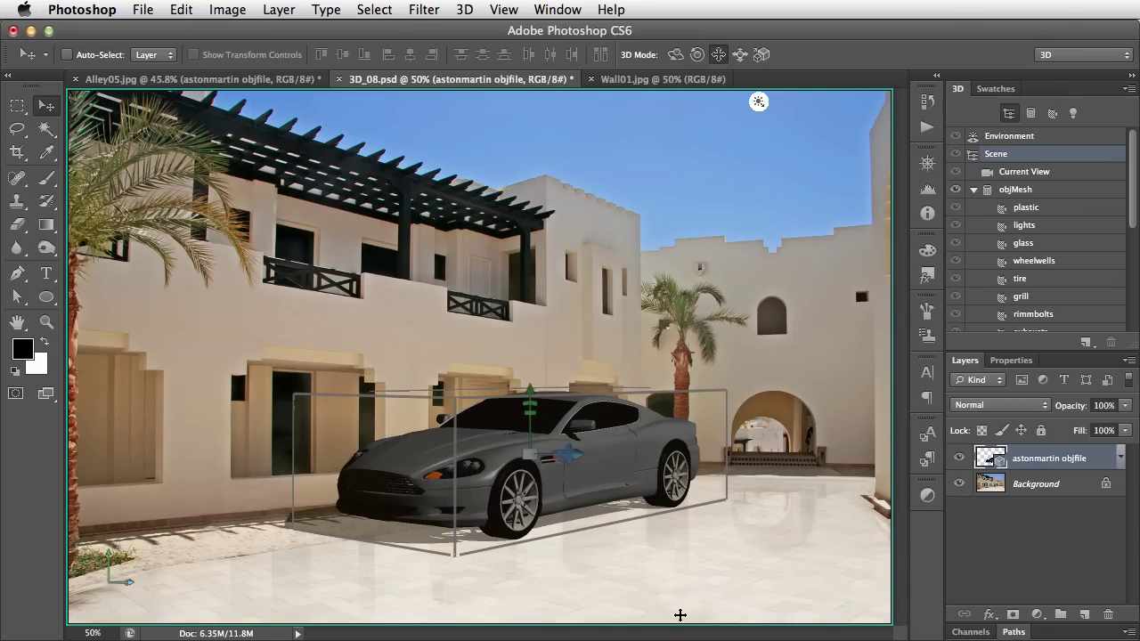
drag(392, 487, 1051, 366)
mouse_move(1113, 343)
mouse_down()
mouse_move(787, 454)
mouse_move(466, 473)
mouse_move(92, 608)
mouse_move(218, 450)
mouse_move(526, 449)
mouse_move(864, 406)
mouse_move(644, 477)
mouse_move(482, 490)
mouse_move(235, 559)
mouse_up()
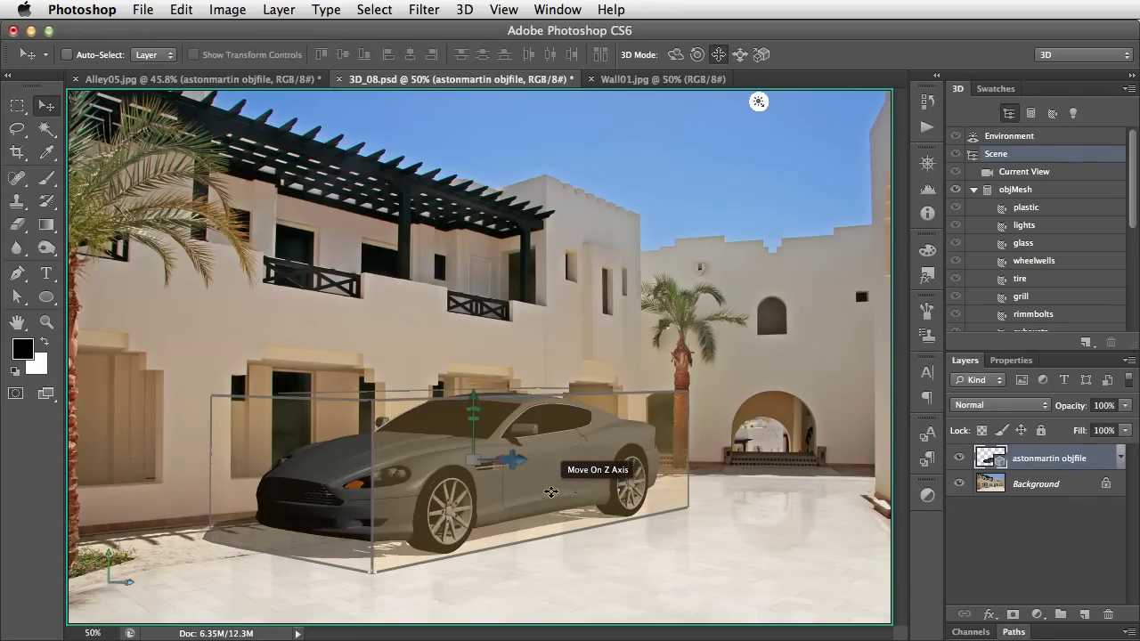
- Bring the car forward toward the viewer so it appears larger
drag(551, 492, 858, 501)
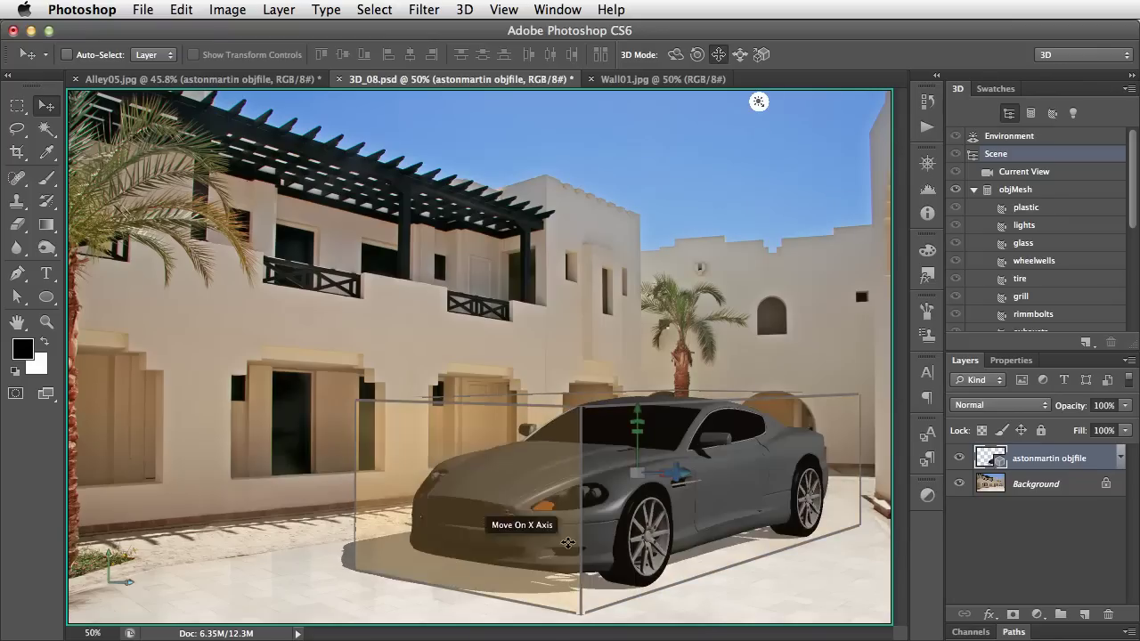
mouse_move(567, 542)
mouse_down()
mouse_move(579, 539)
mouse_move(426, 547)
mouse_up()
drag(606, 485, 666, 502)
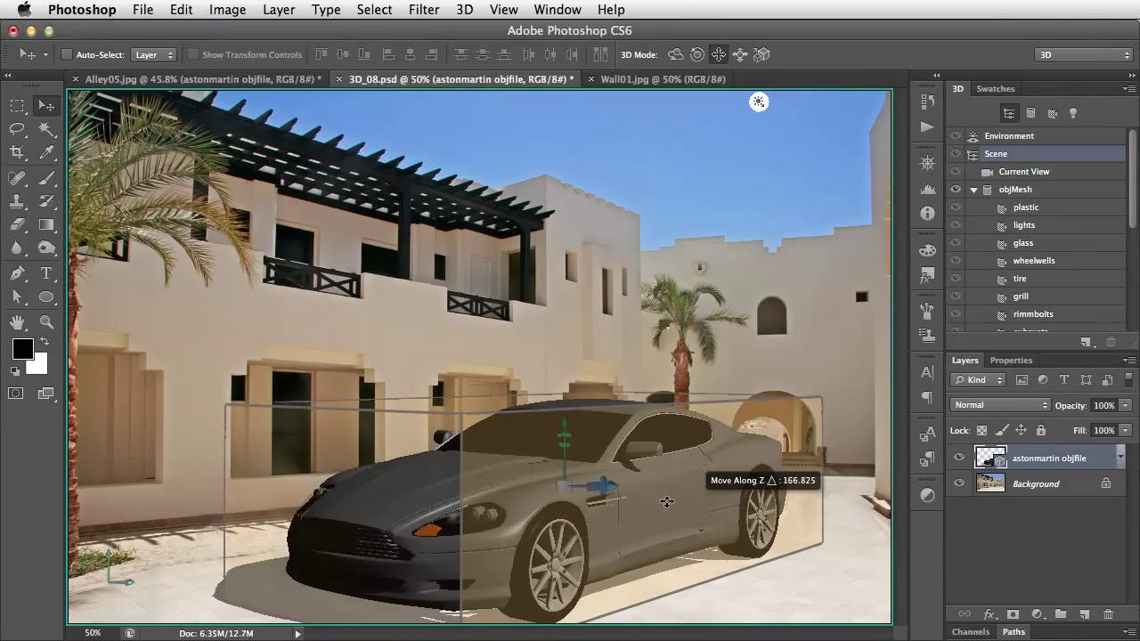
drag(357, 496, 657, 438)
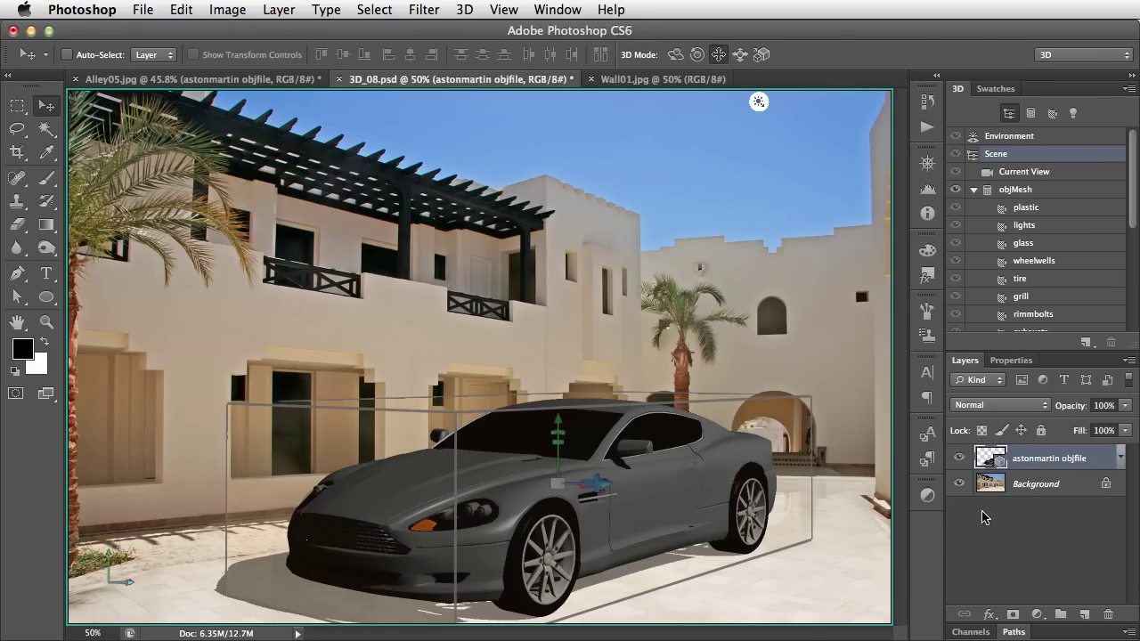
- Select all of the Background layer, copy it, deselect, and reselect the astonmartin layer
click(992, 485)
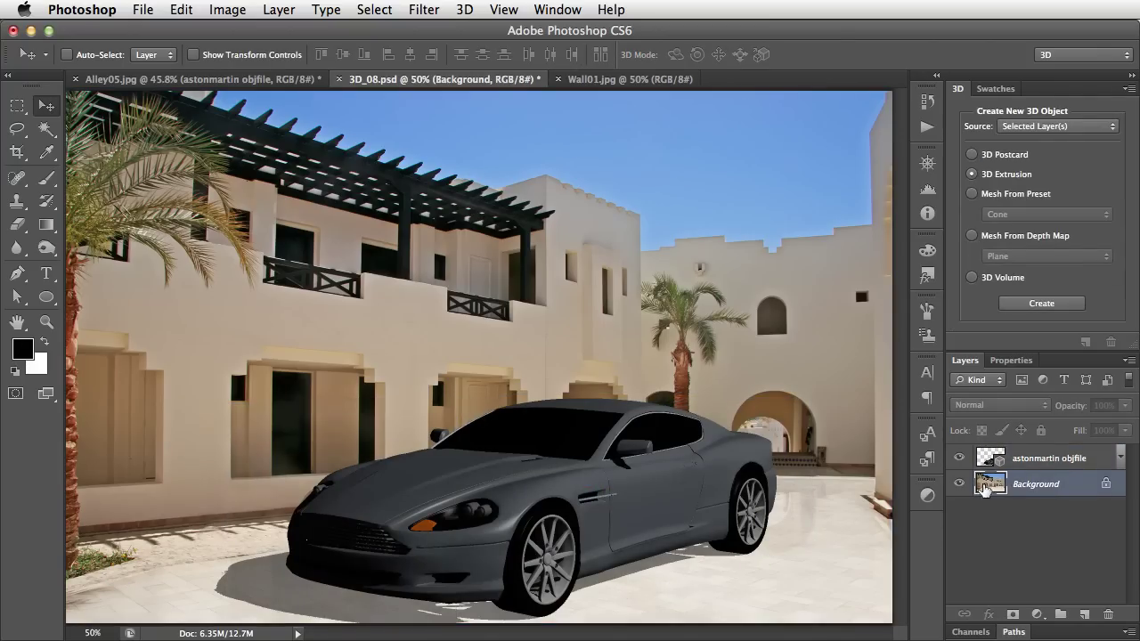
click(374, 9)
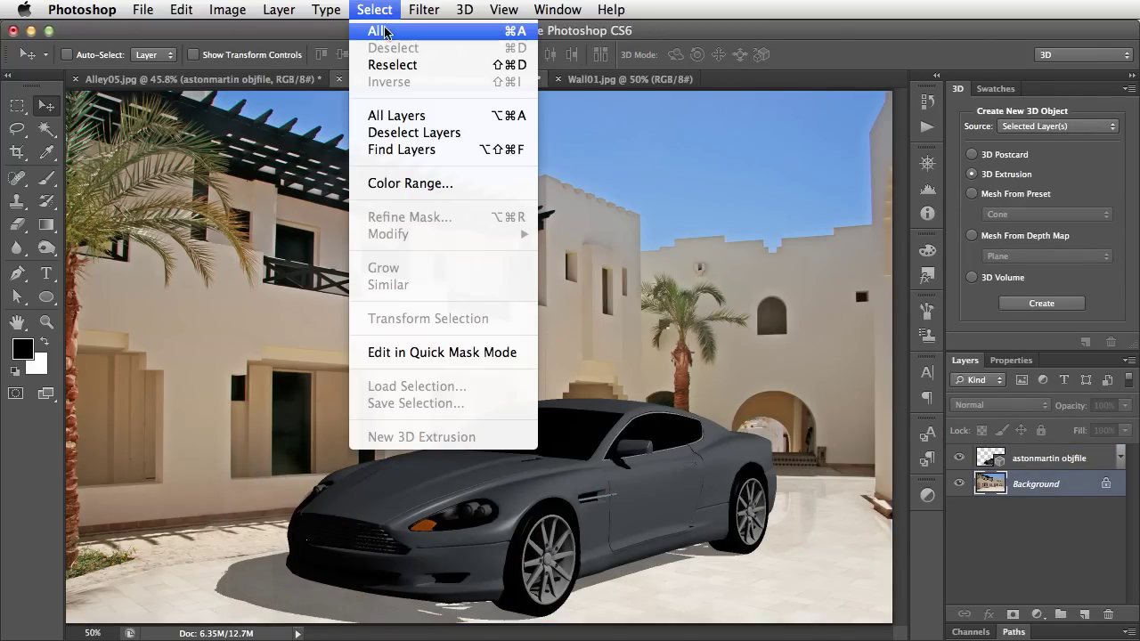
click(383, 31)
click(181, 9)
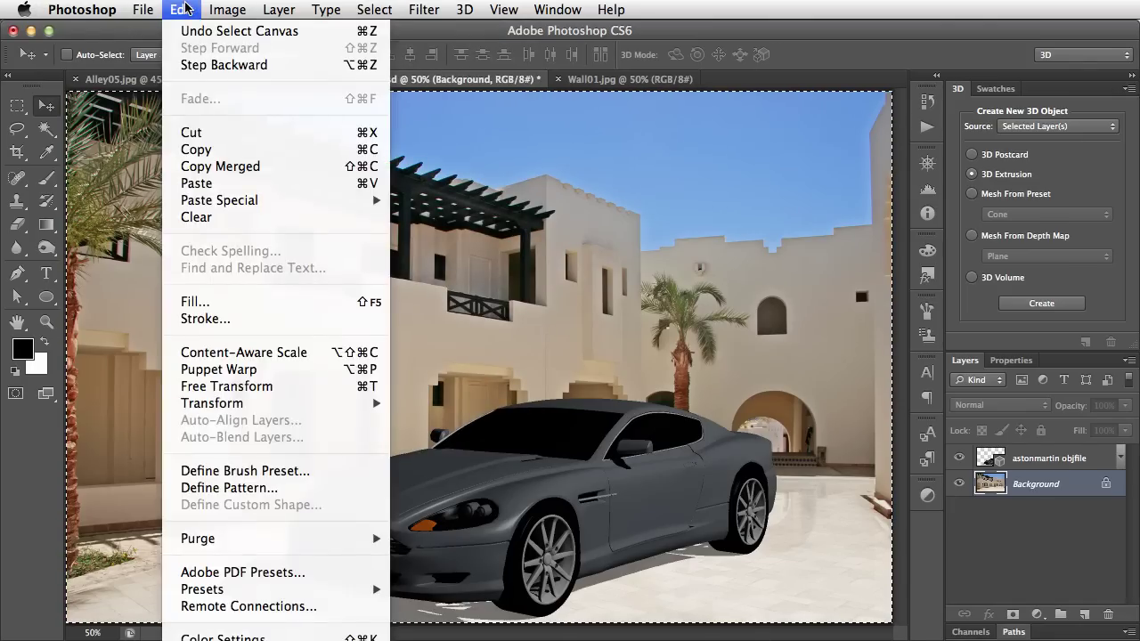
click(224, 149)
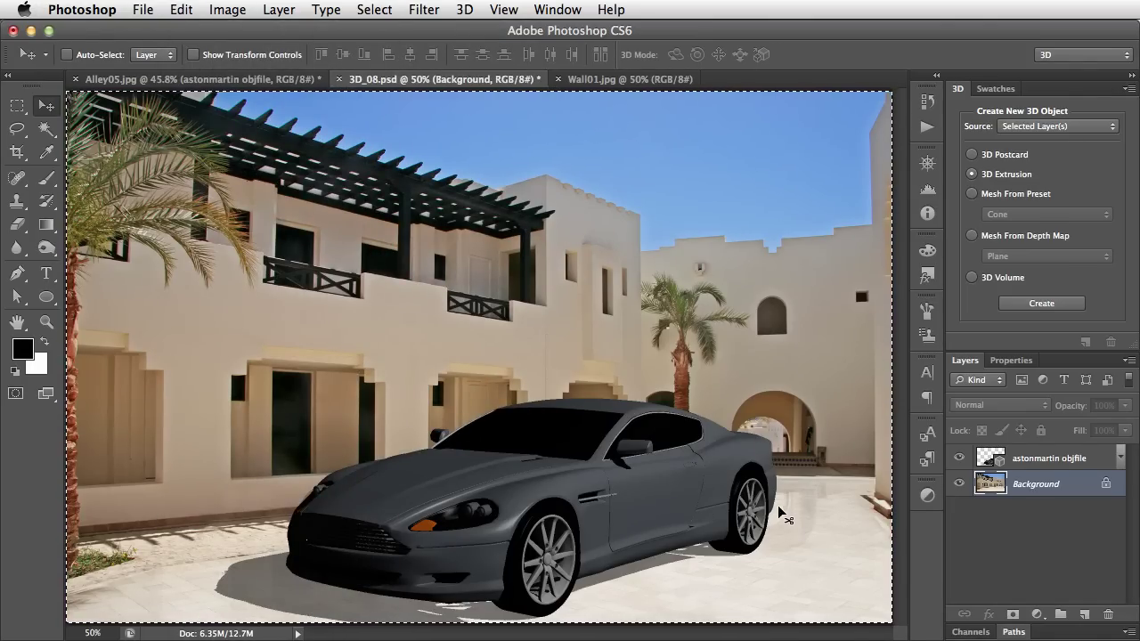
click(374, 9)
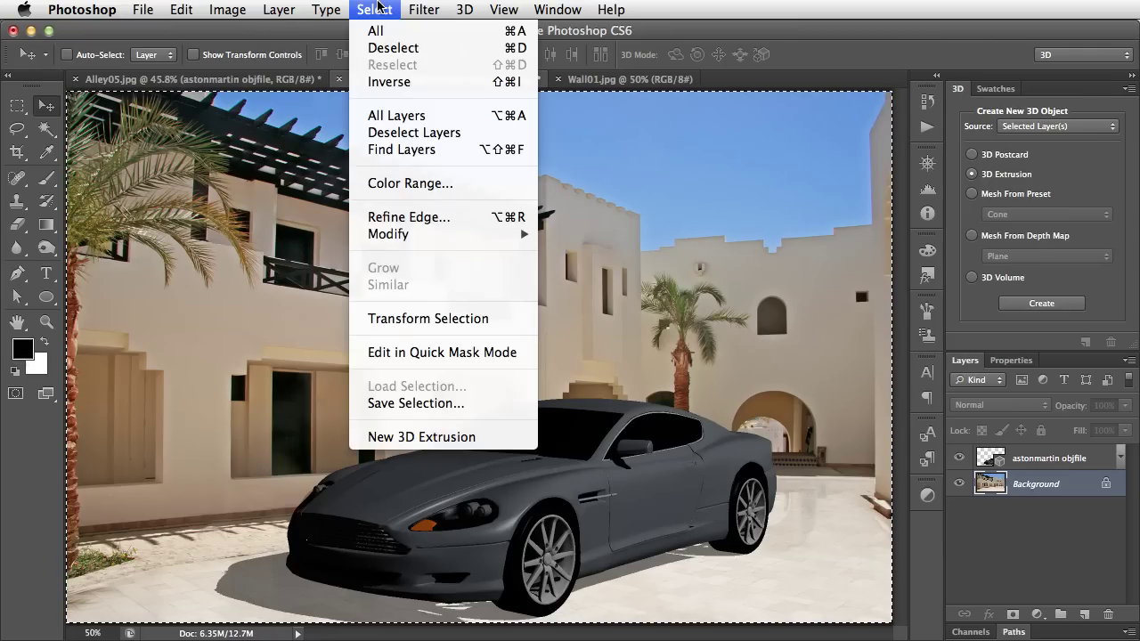
click(394, 46)
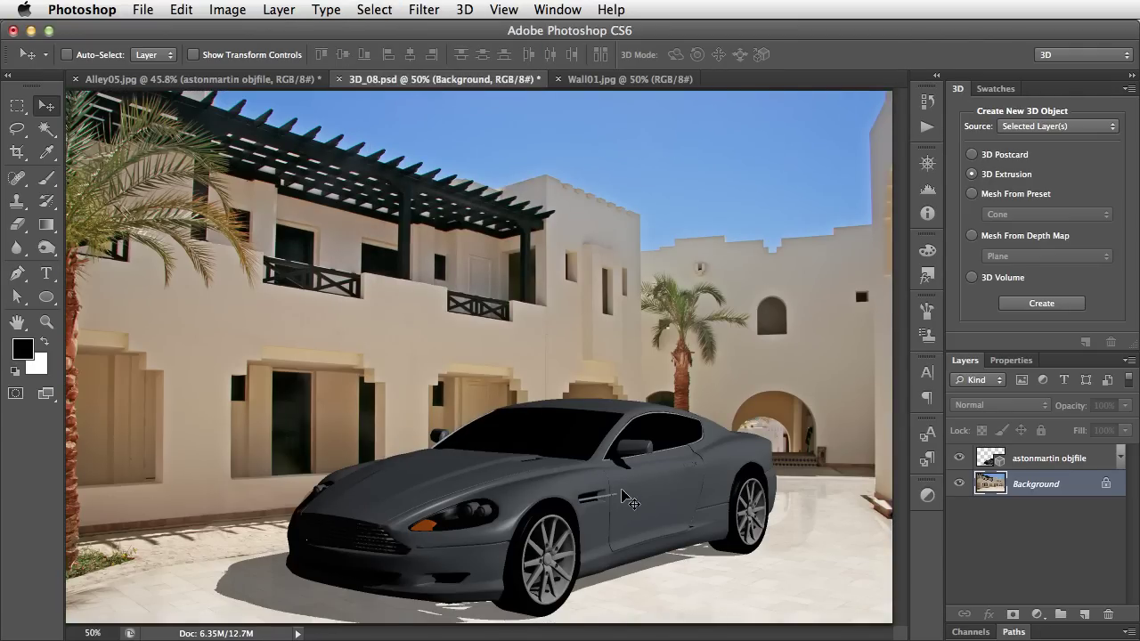
click(989, 459)
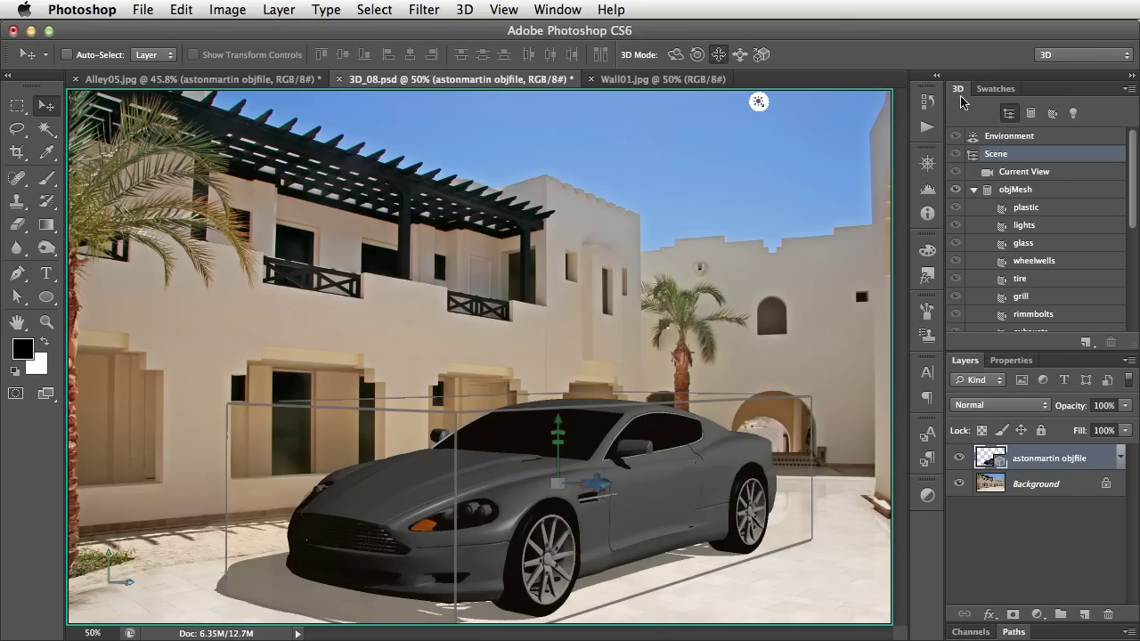
- Give the 3D scene's Environment a new image-based light texture
click(992, 138)
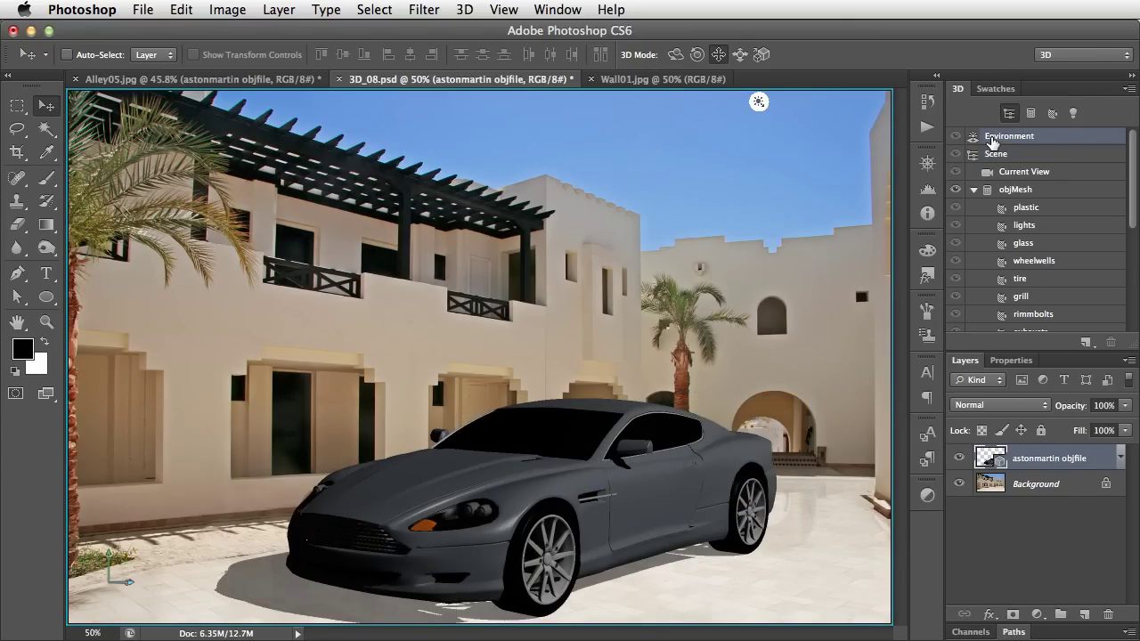
click(1012, 360)
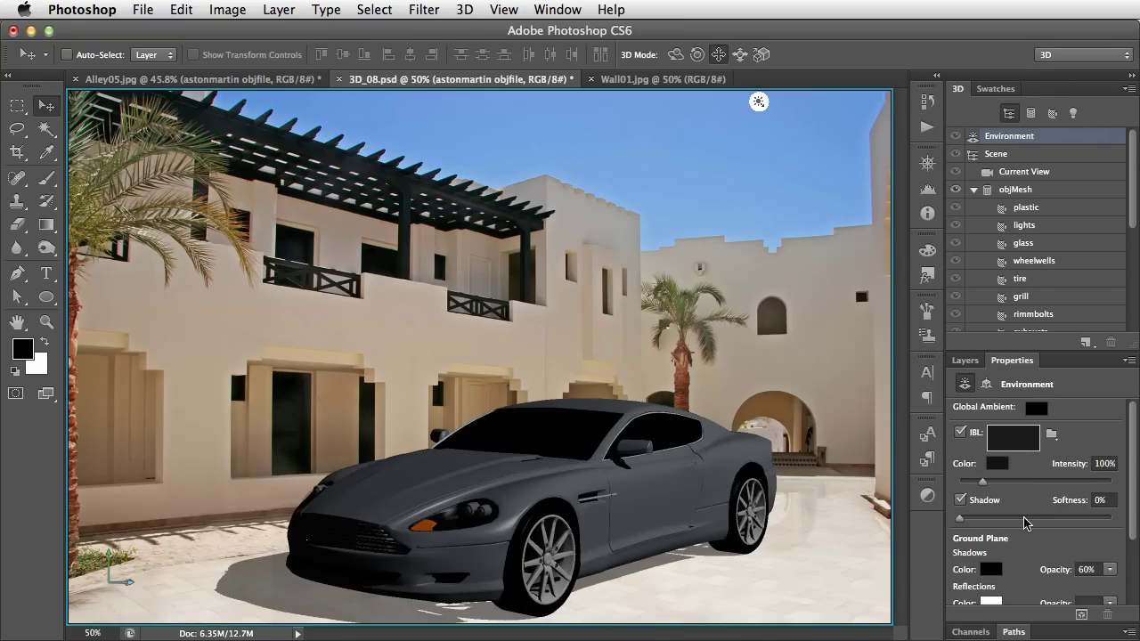
click(1052, 435)
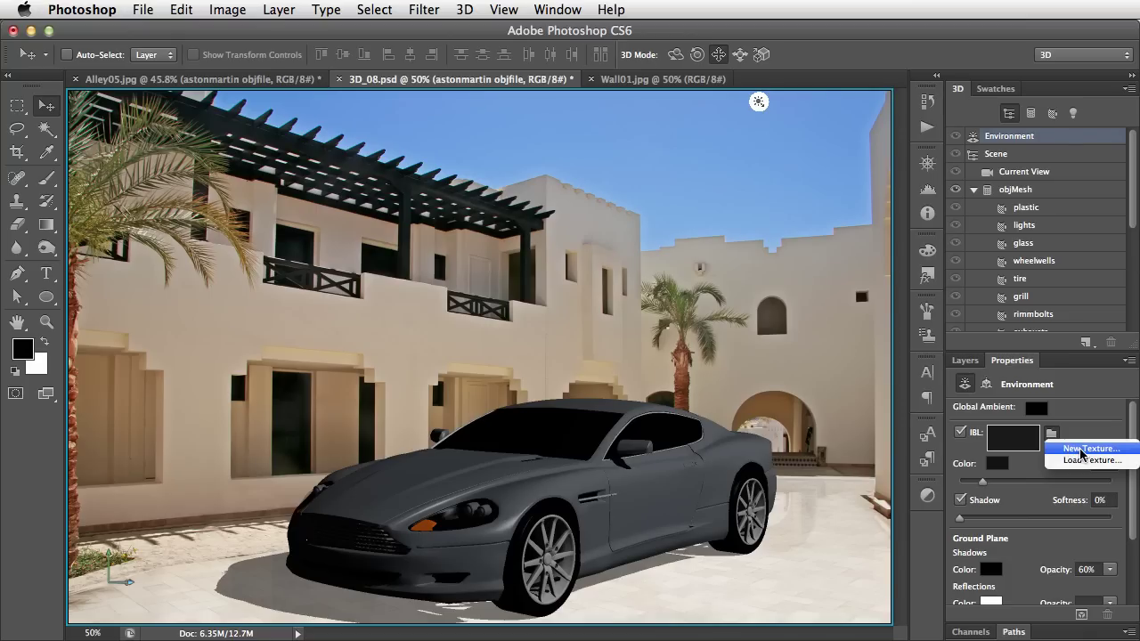
click(1082, 449)
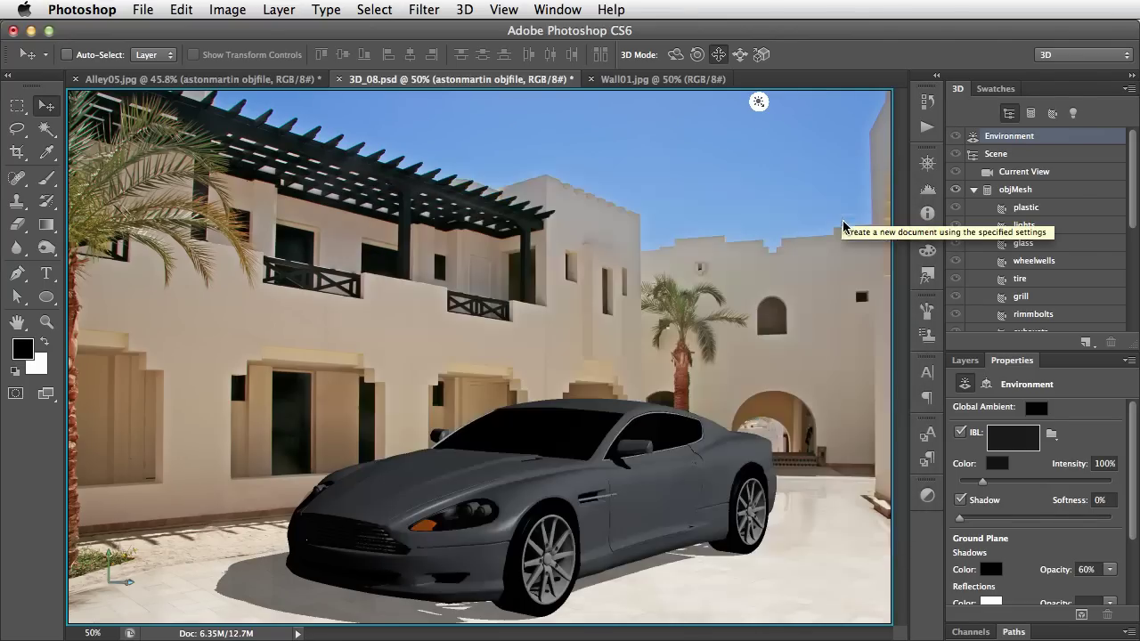
click(838, 220)
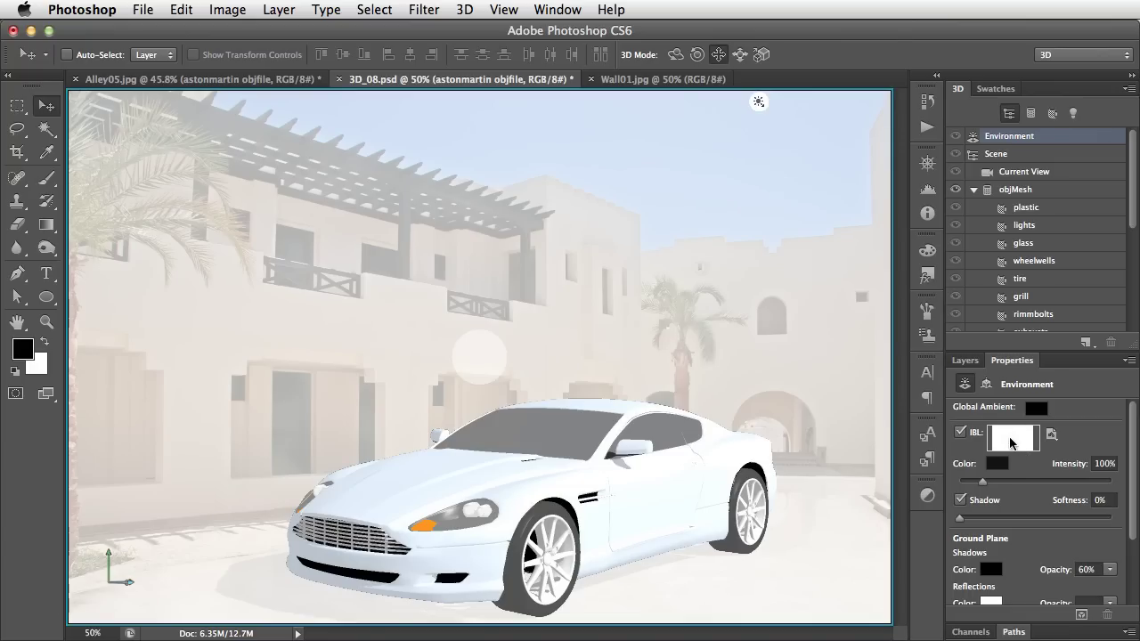
click(1051, 437)
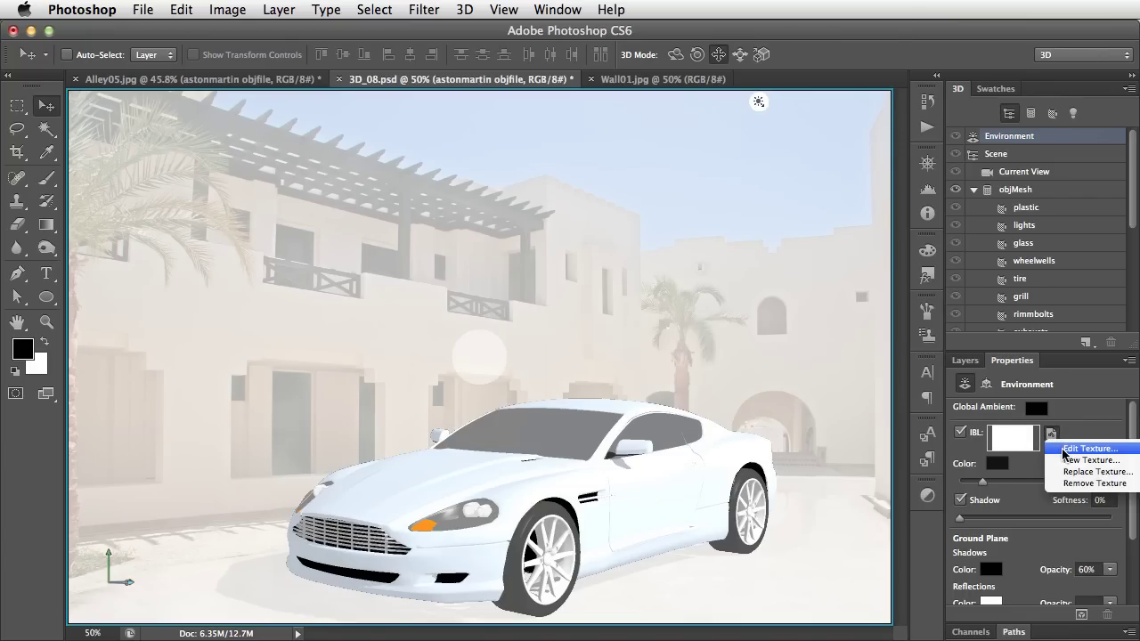
- Paste the copied courtyard photo into the IBL texture, then close and save it
click(1062, 450)
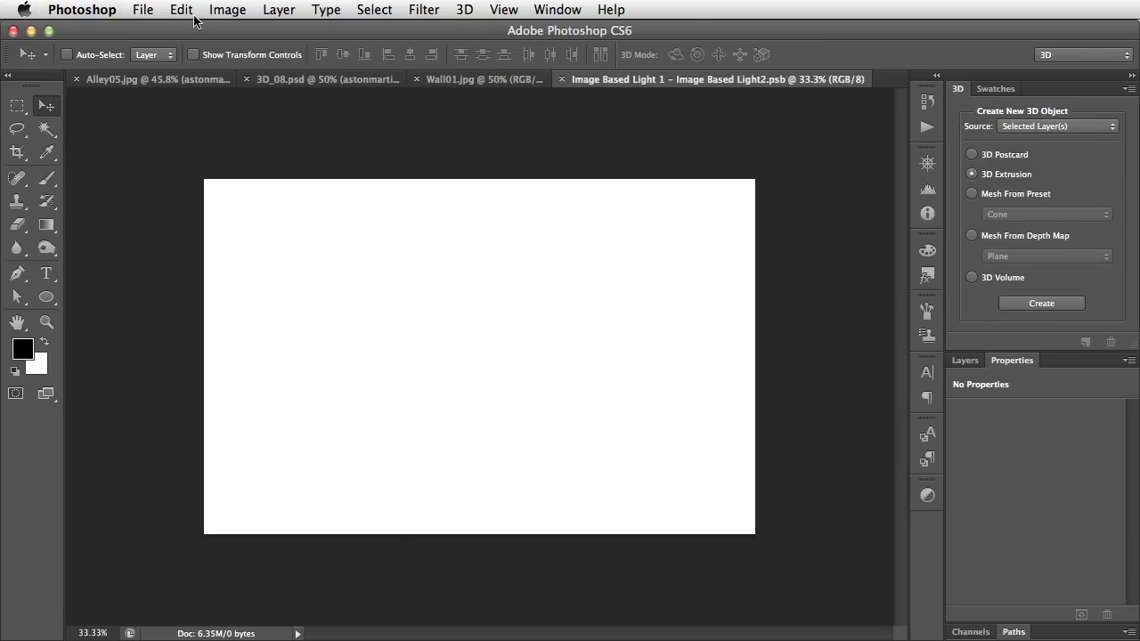
click(182, 10)
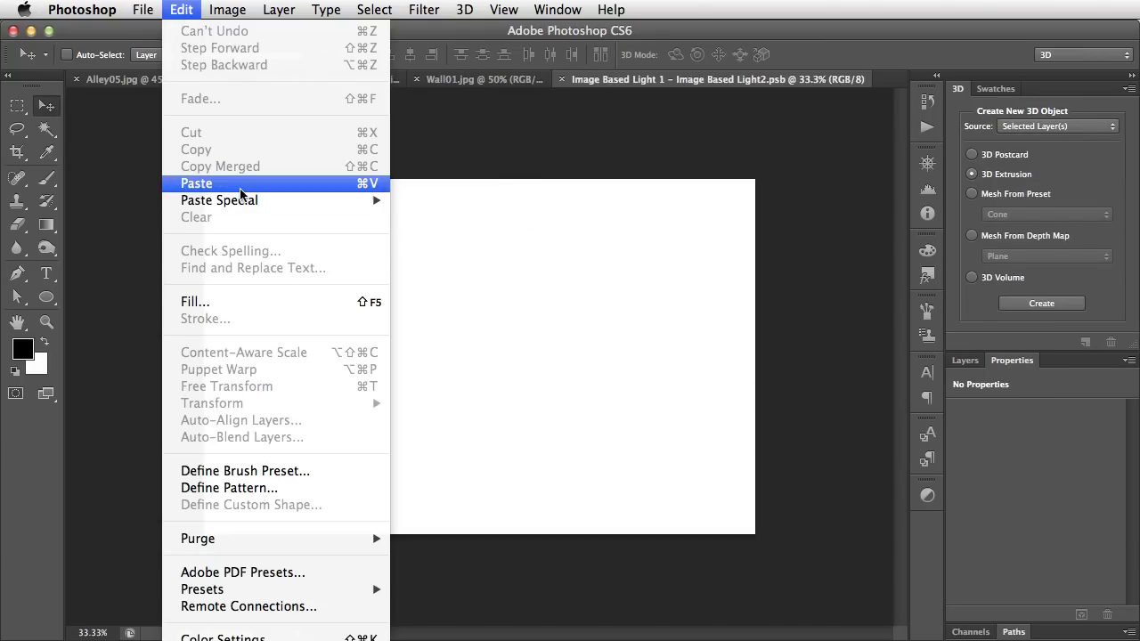
click(242, 184)
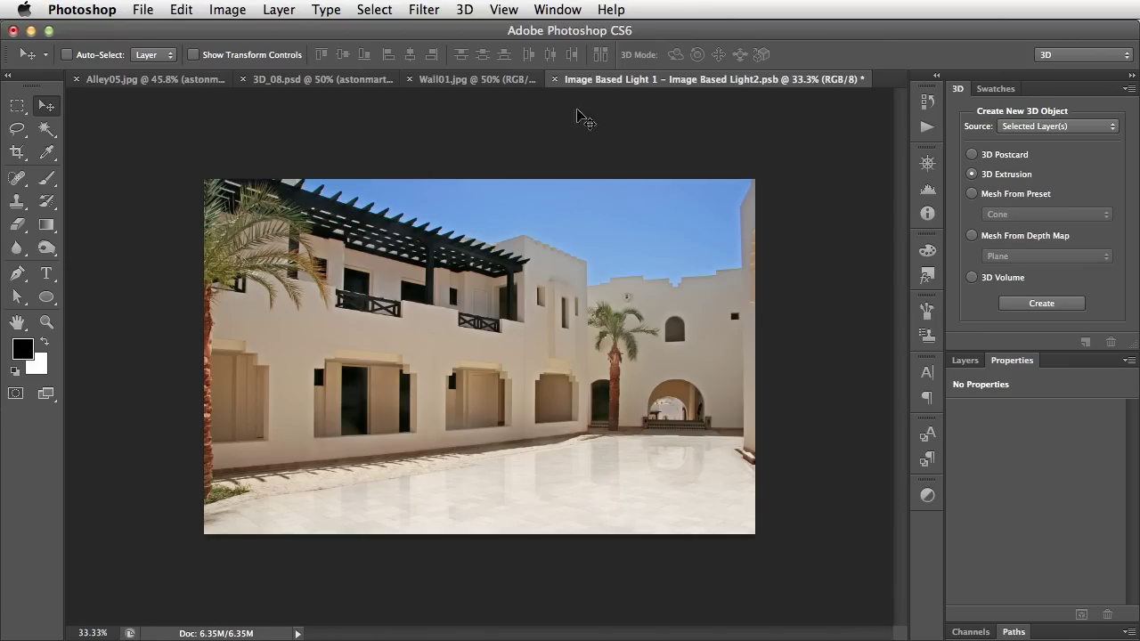
click(554, 80)
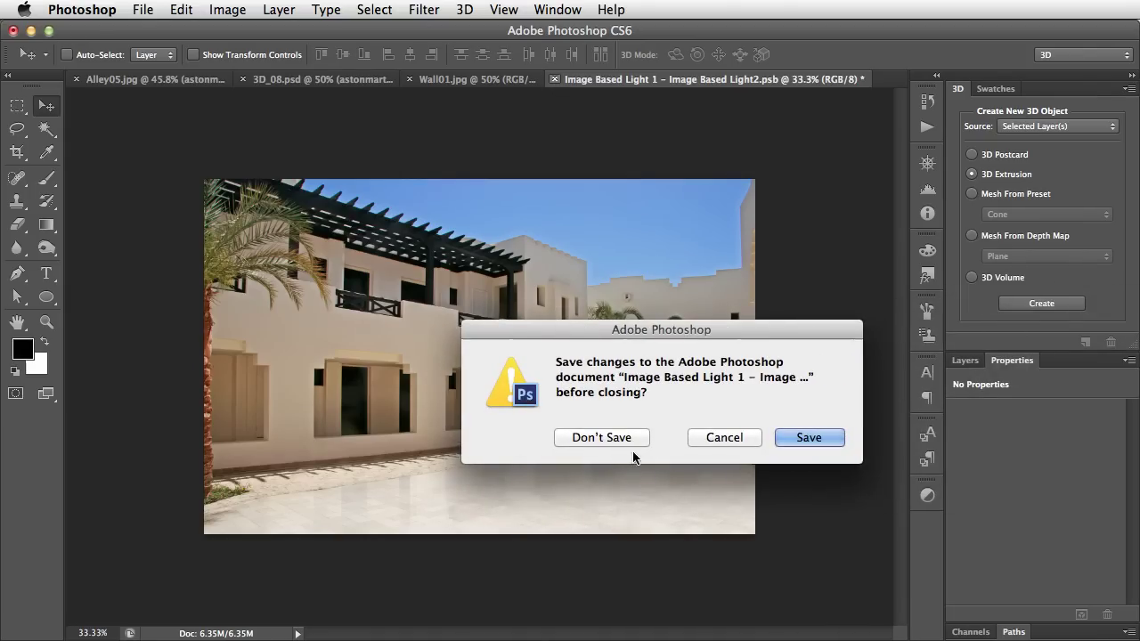
click(807, 437)
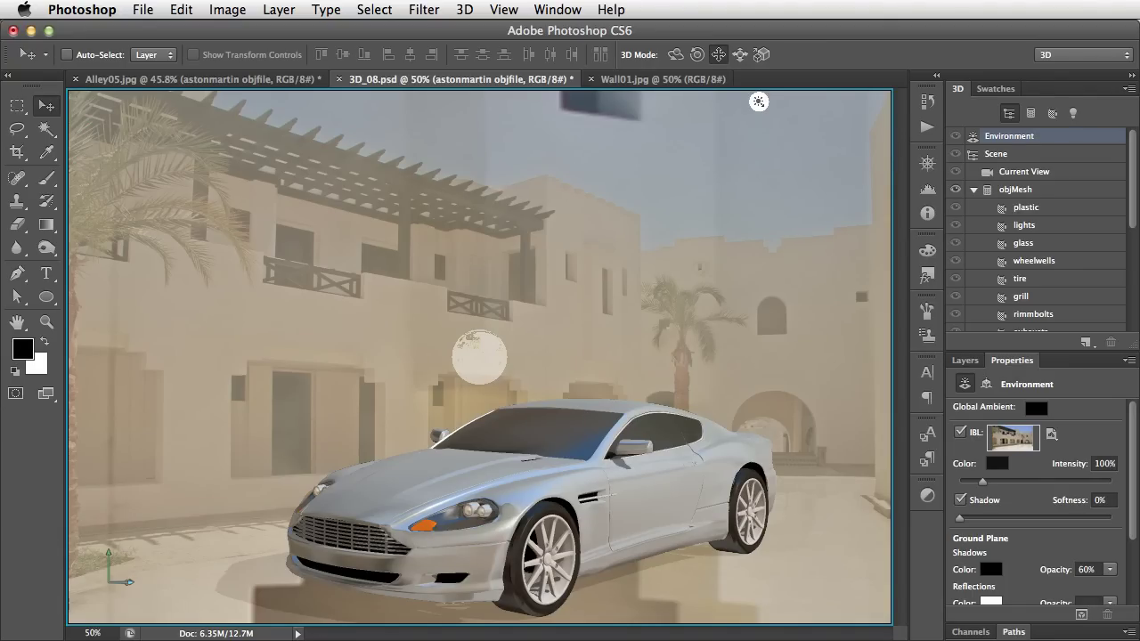
- Select the car's objMesh, then its body paint material
click(647, 500)
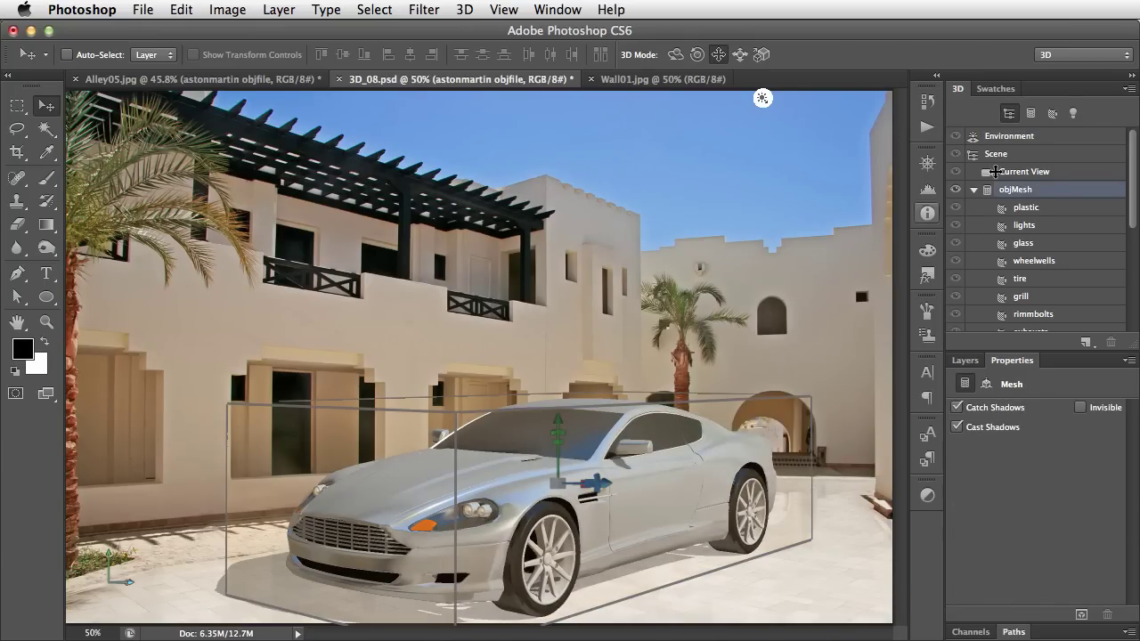
click(660, 505)
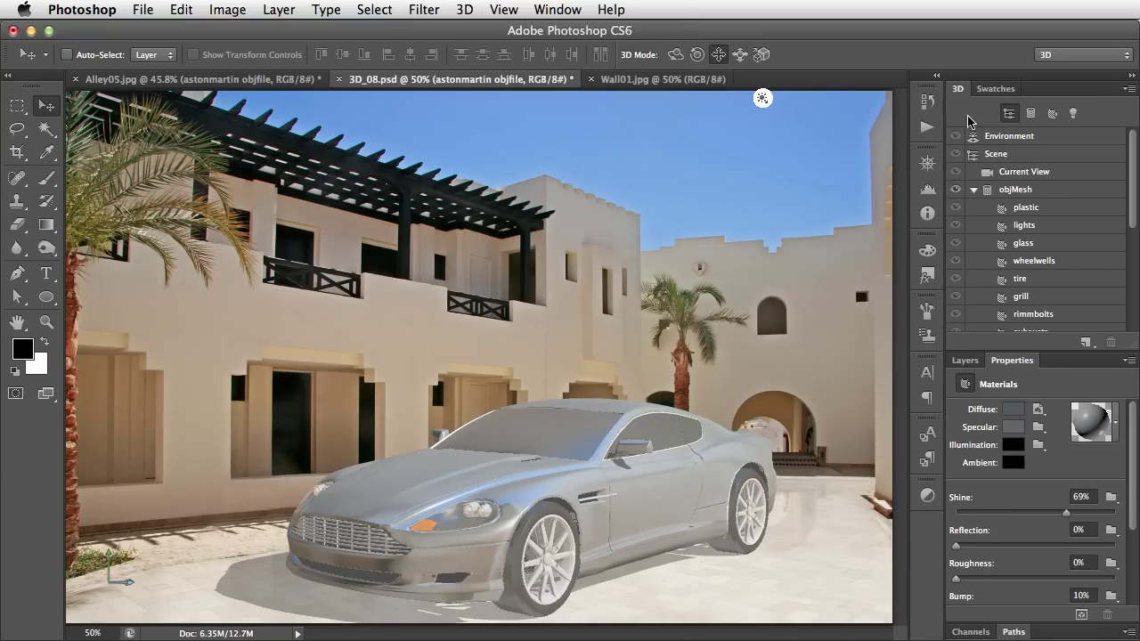
- Set the carbody material's Reflection to 35%
drag(1133, 183, 1134, 278)
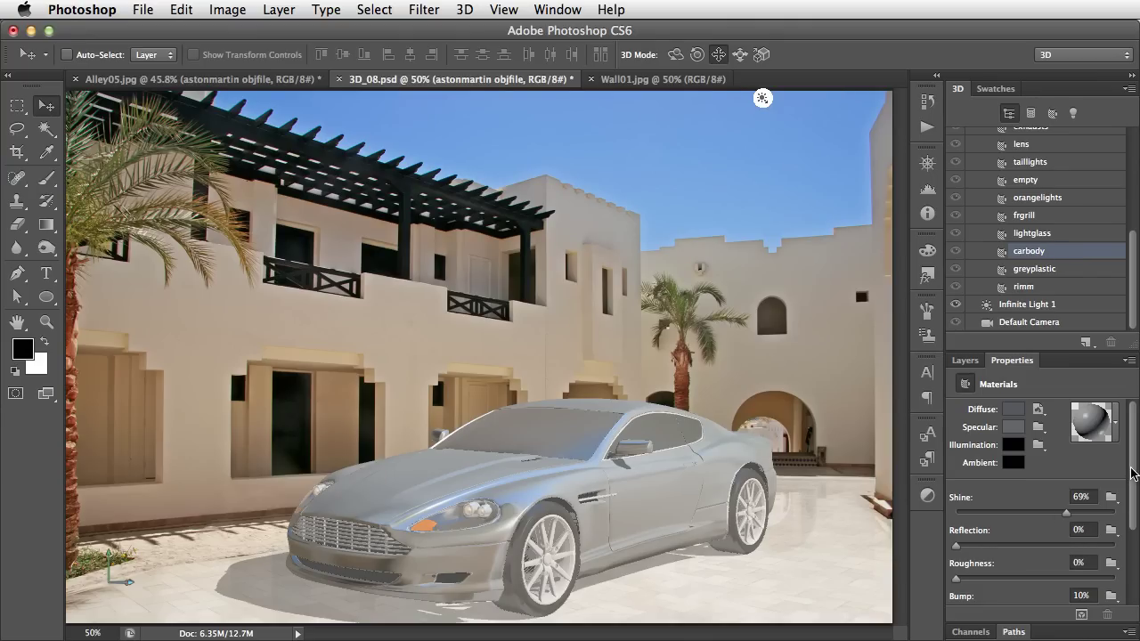
drag(1133, 472, 1136, 517)
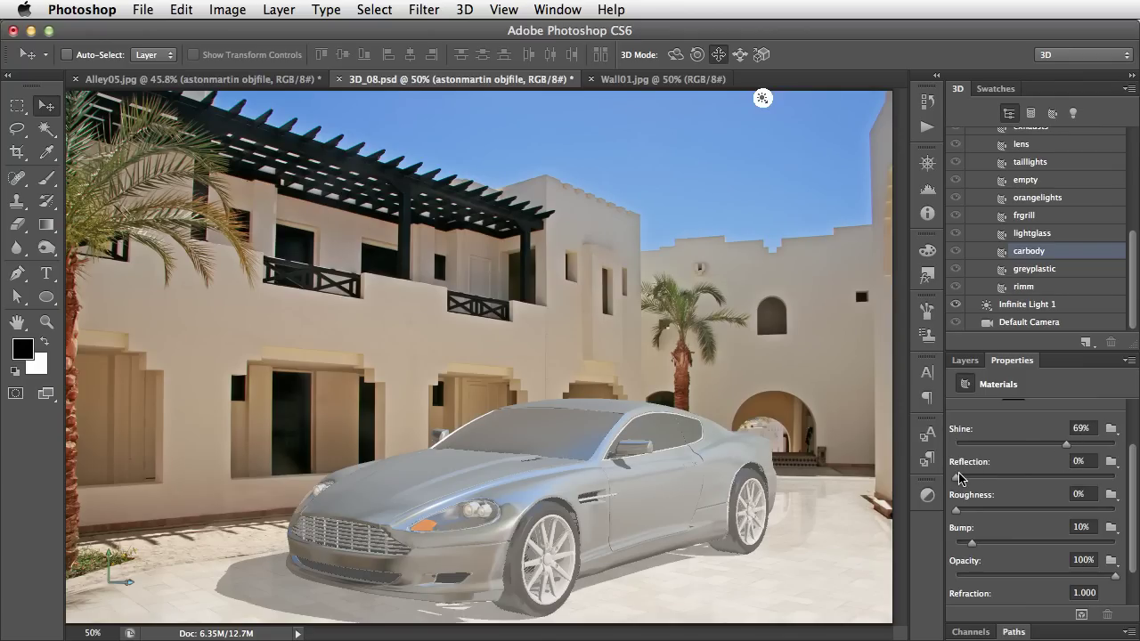
drag(958, 482, 1010, 481)
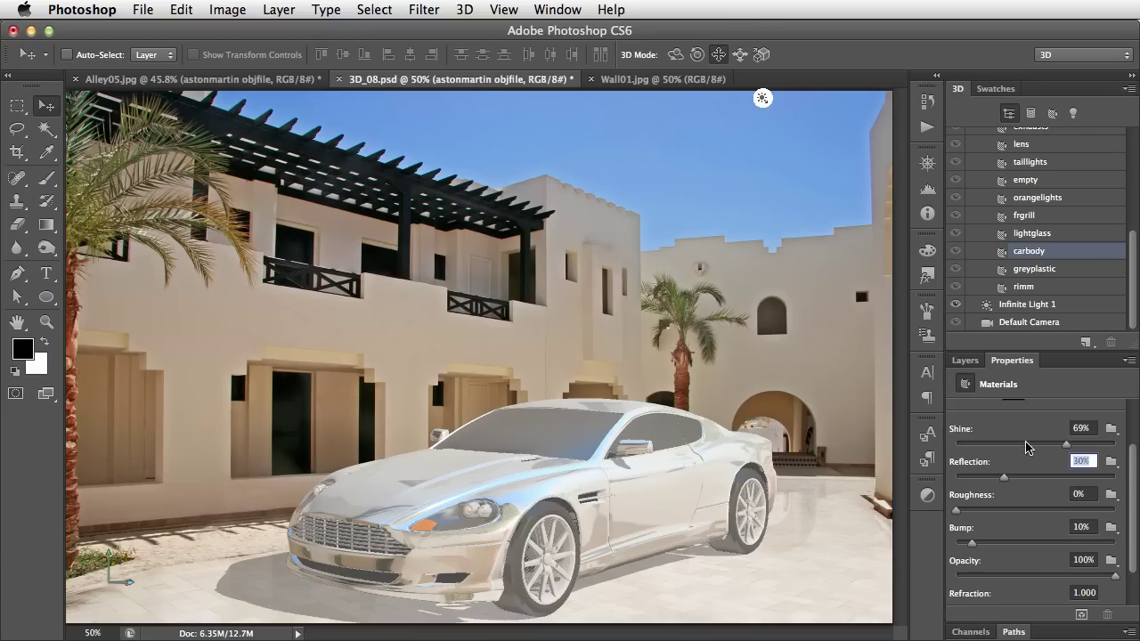
drag(1003, 482, 1013, 478)
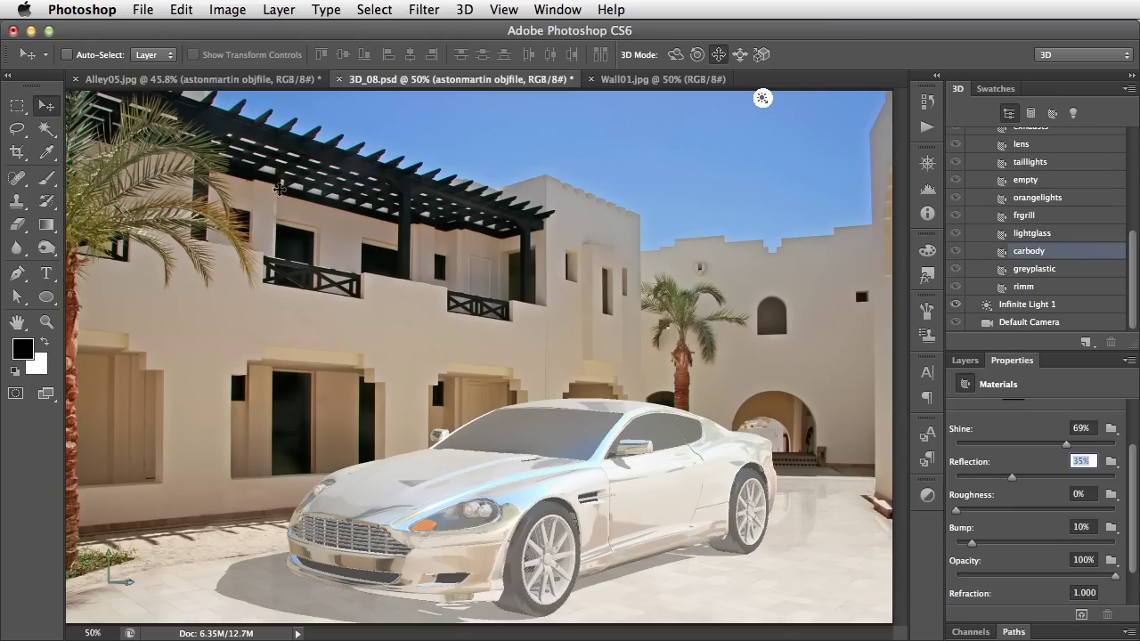
- Render a marquee area around the car with 3D > Render, then stop it and deselect
click(268, 329)
key(m)
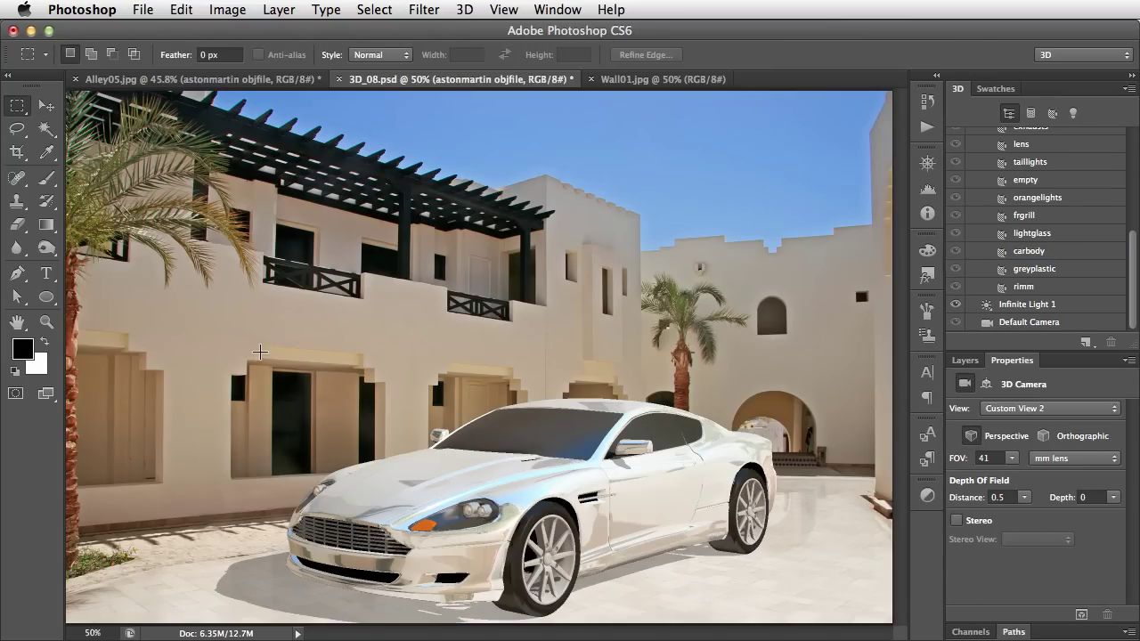
drag(248, 337, 812, 627)
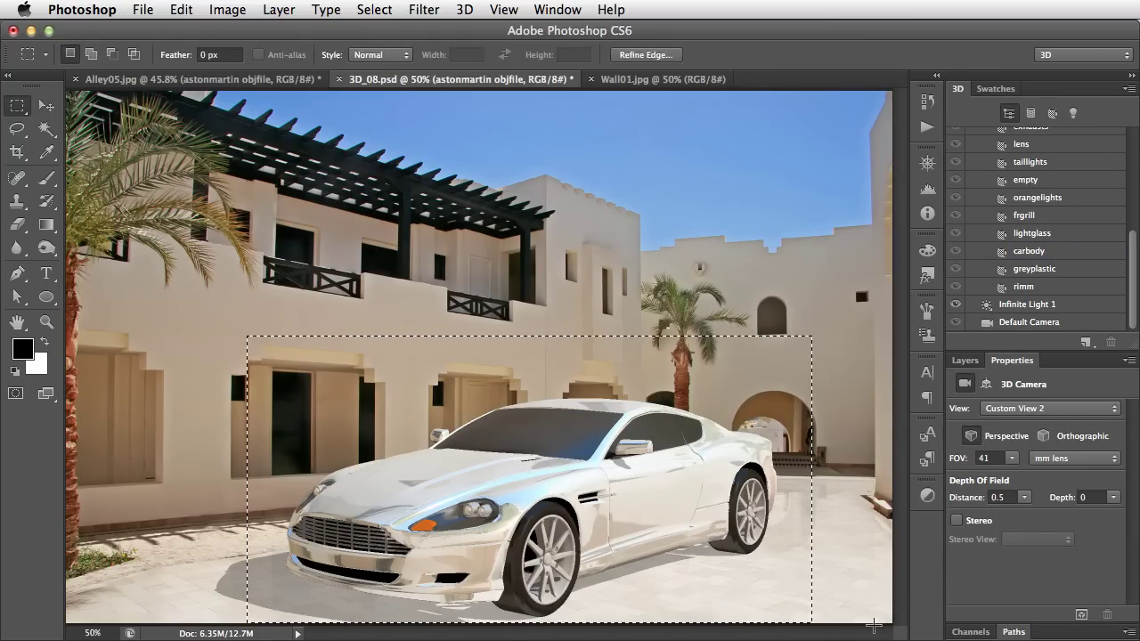
click(464, 9)
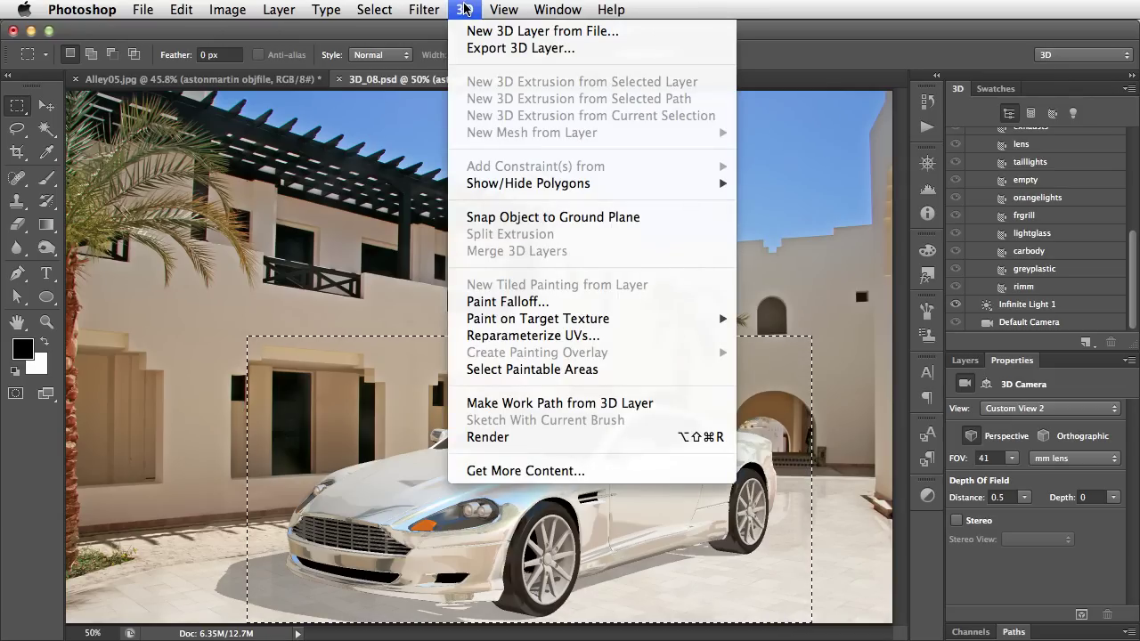
click(567, 438)
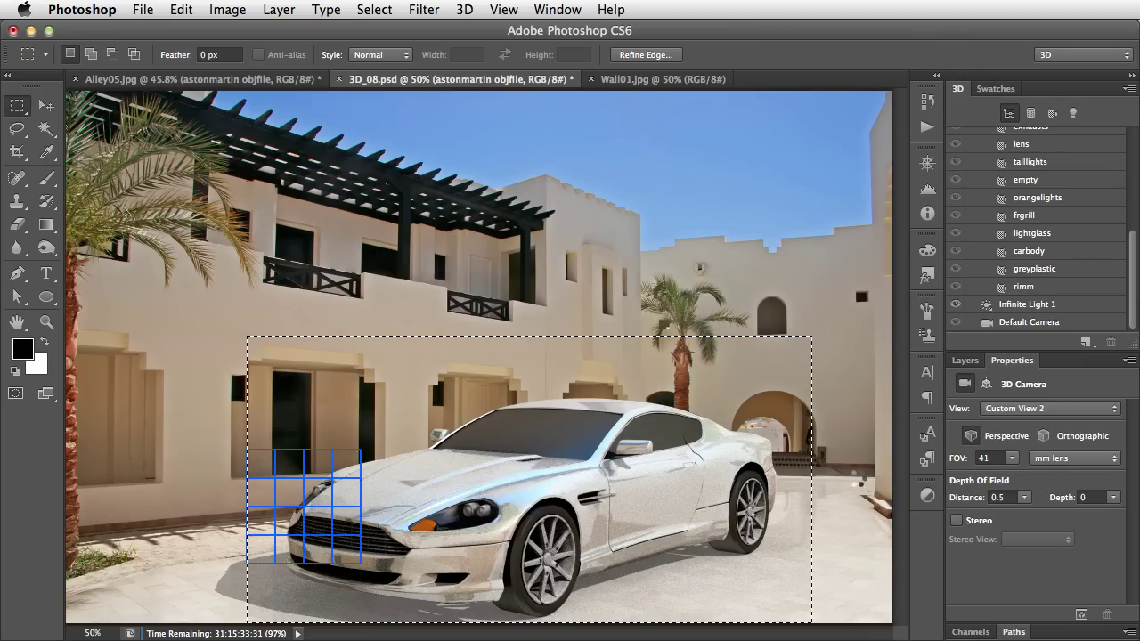
key(Escape)
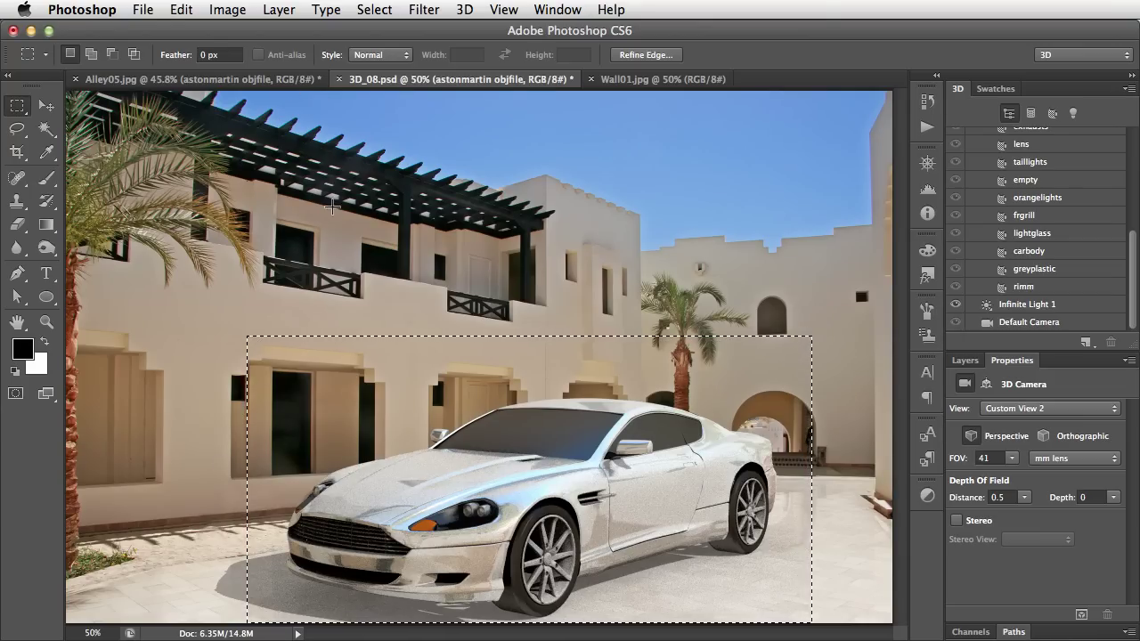
click(460, 365)
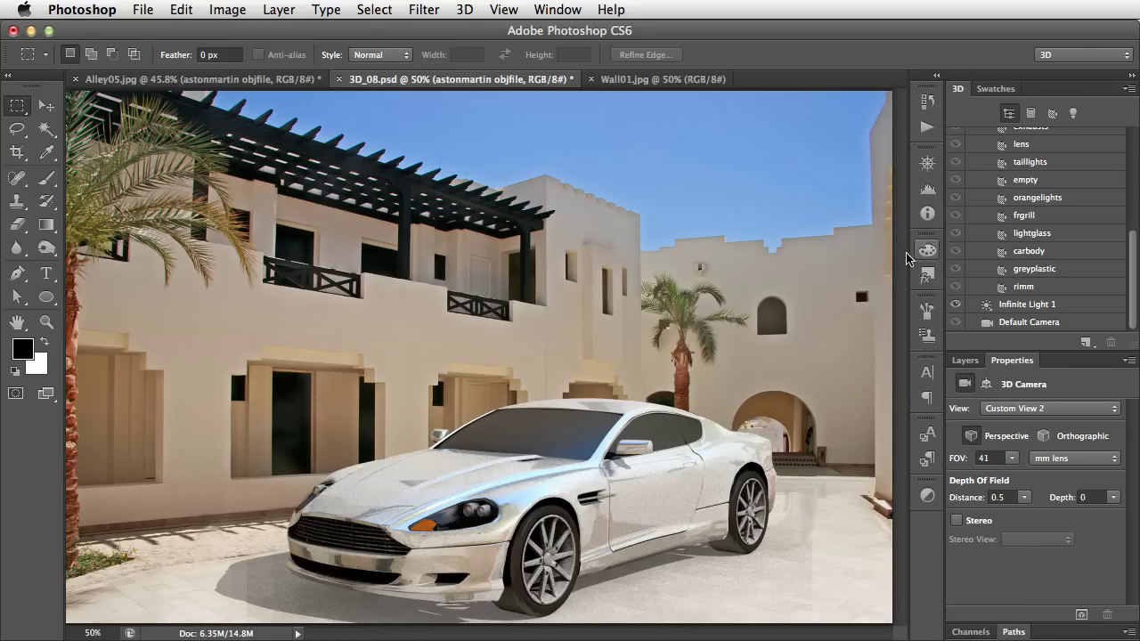
- Filter the 3D panel to lights and swing Infinite Light 1 to shine from overhead
key(v)
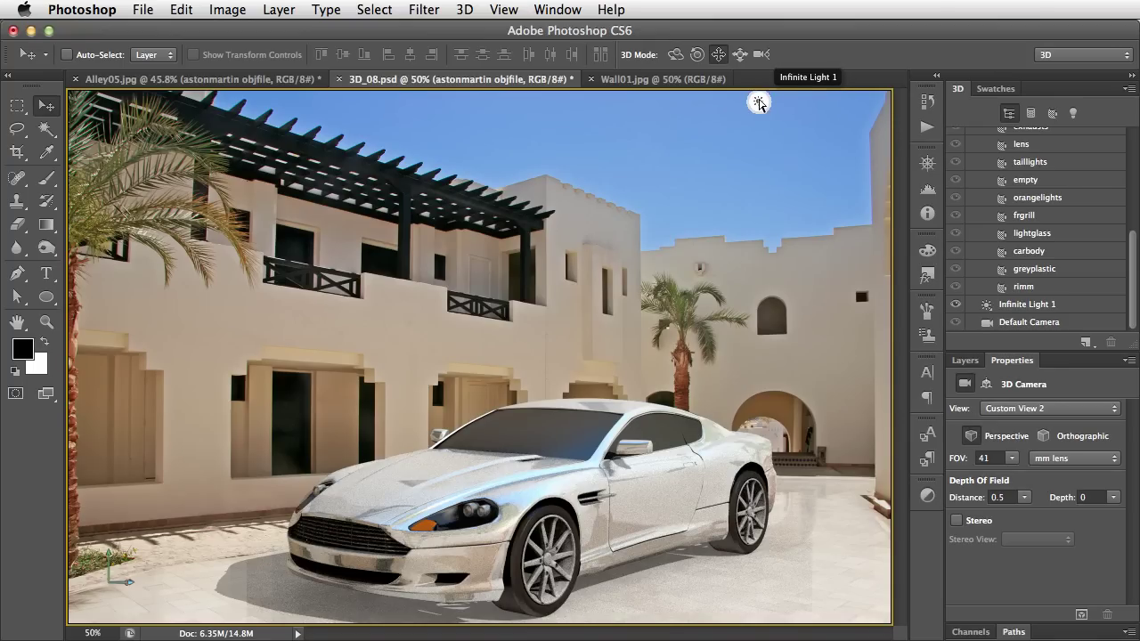
click(1074, 114)
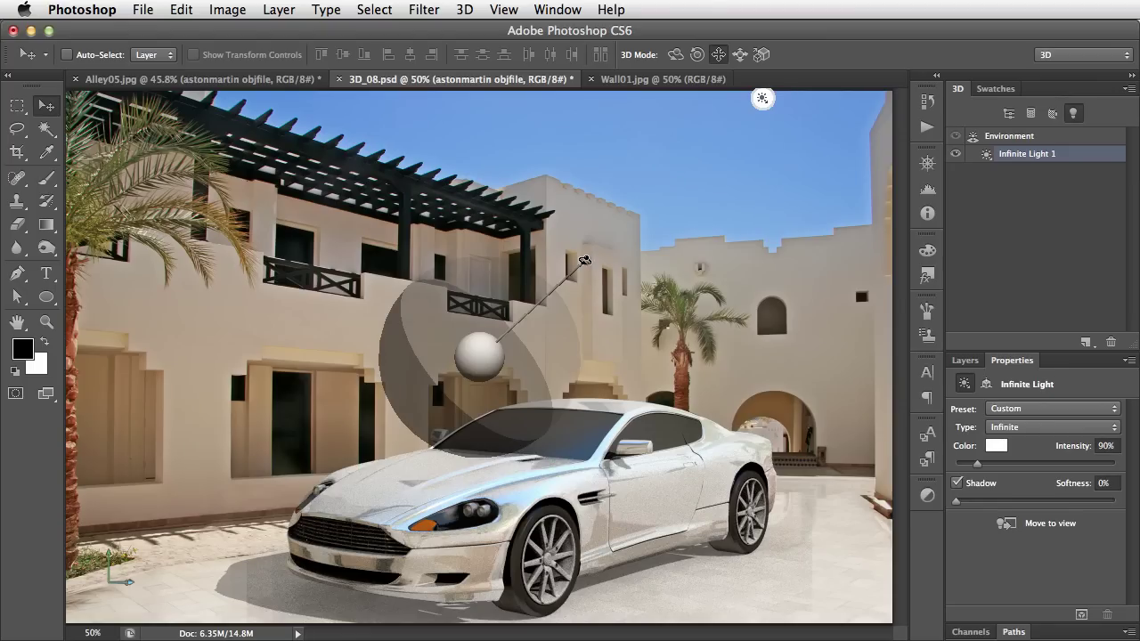
mouse_move(584, 260)
mouse_down()
mouse_move(506, 191)
mouse_move(481, 217)
mouse_move(474, 194)
mouse_move(457, 200)
mouse_up()
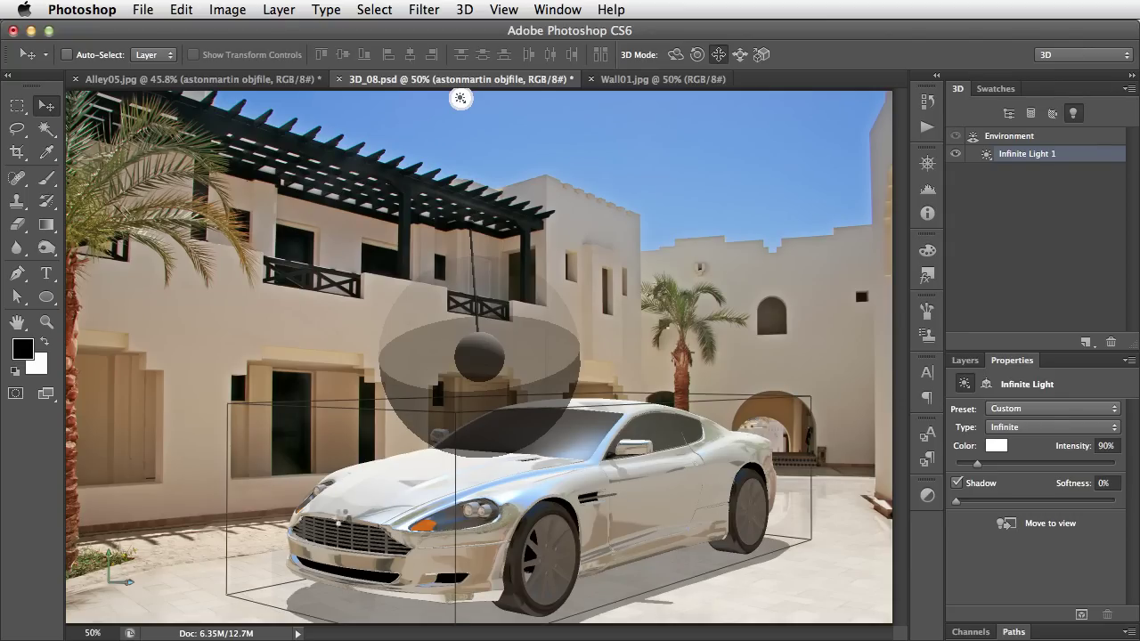
click(359, 508)
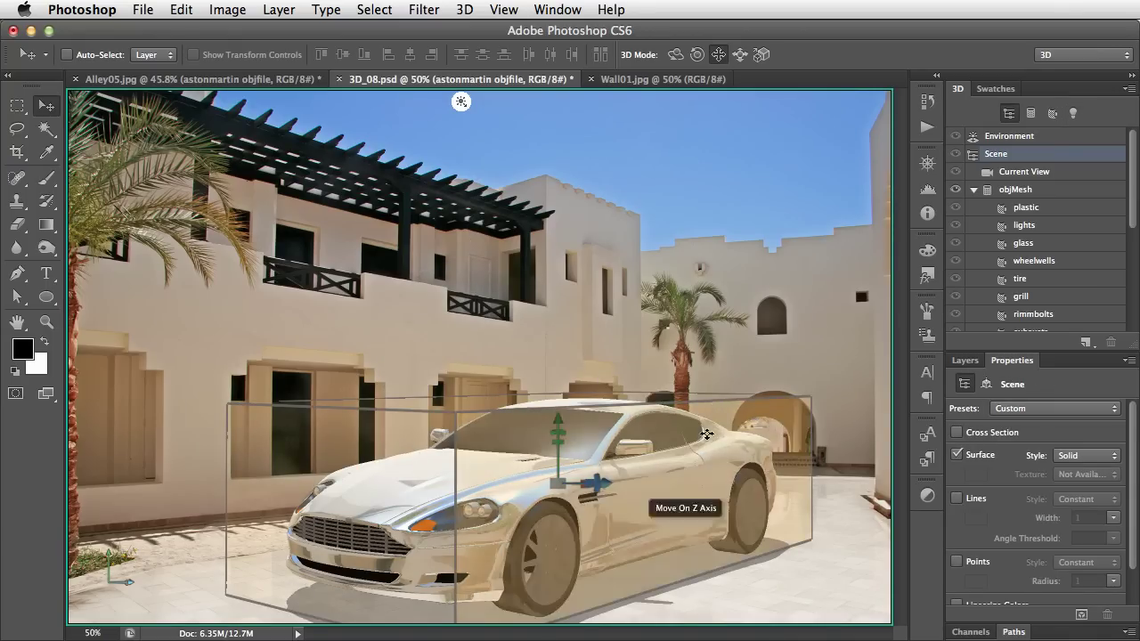
- Set Infinite Light 1 to 48% intensity and about 11% shadow softness
click(462, 102)
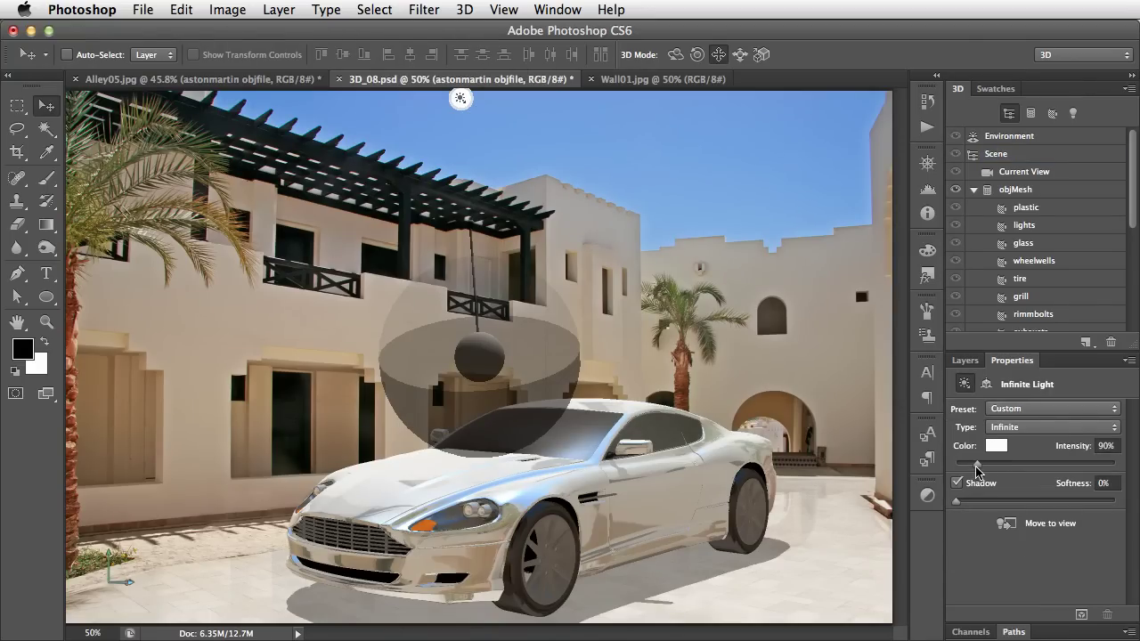
drag(977, 471, 966, 465)
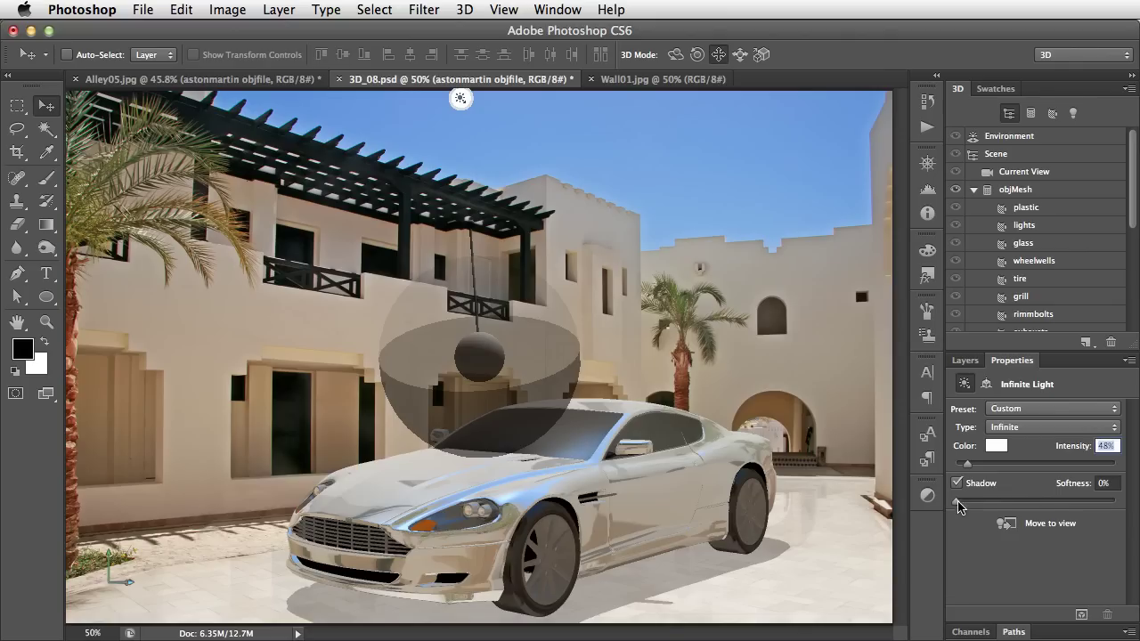
drag(956, 501, 973, 502)
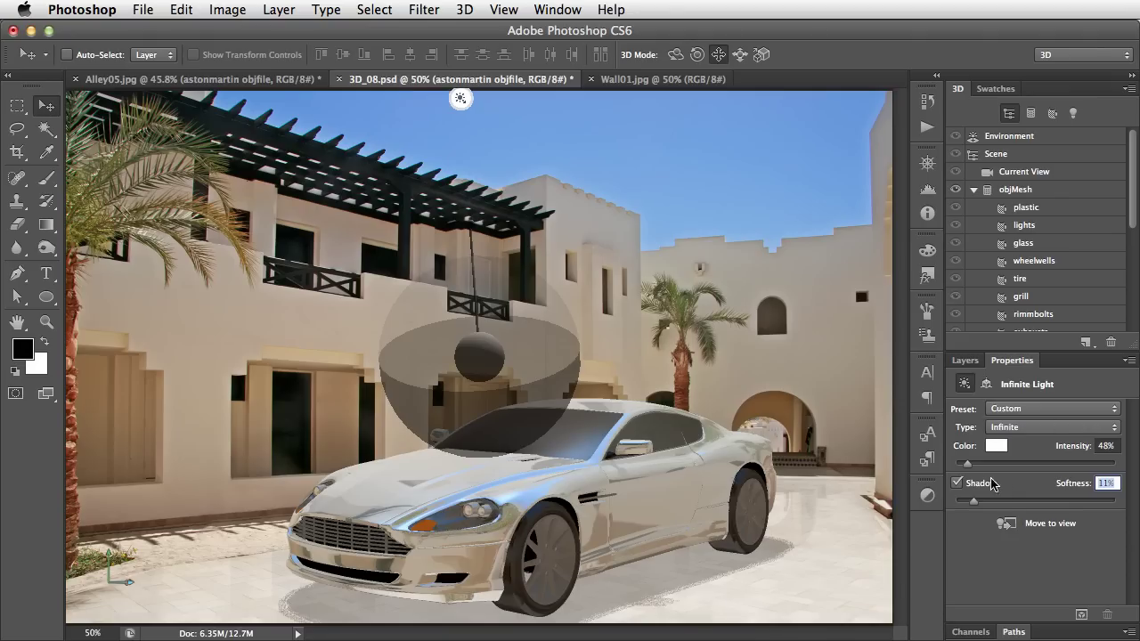
- Marquee a rectangle around the Aston Martin and render just that region with 3D > Render
click(810, 360)
key(m)
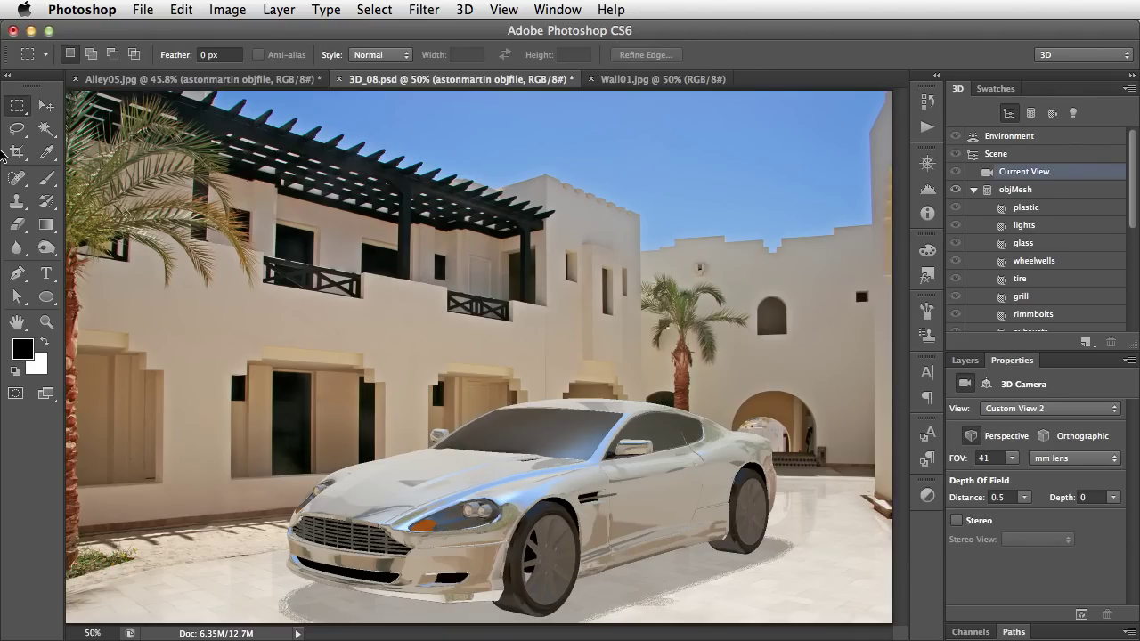
drag(813, 349, 220, 623)
click(465, 10)
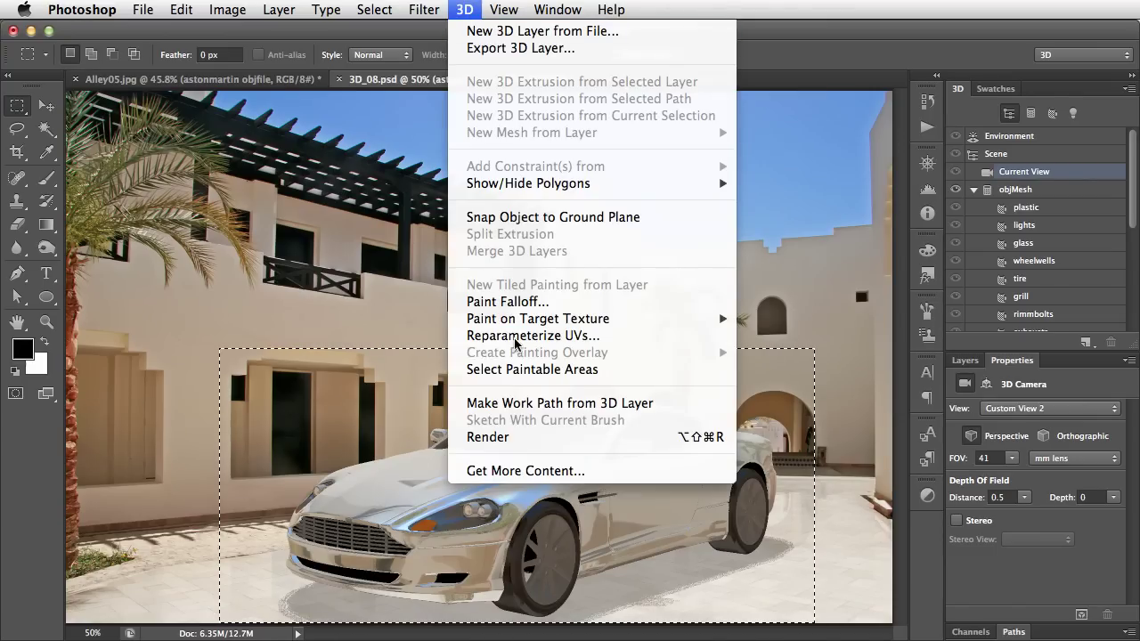
click(537, 438)
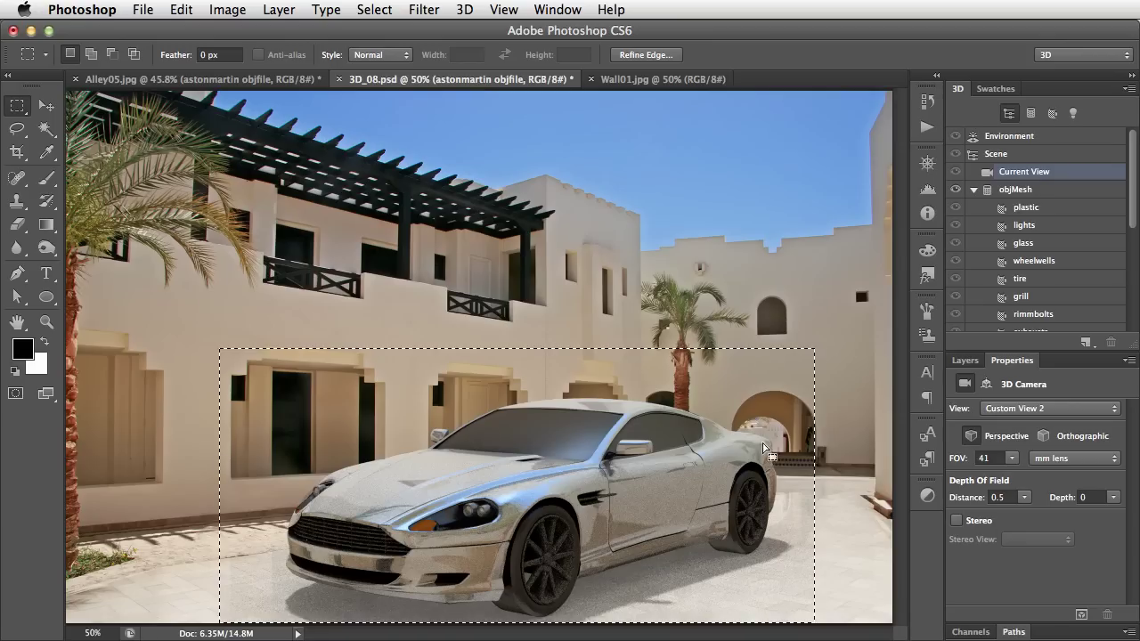
- Deselect, then in the Environment properties use Set IBL As Background
click(833, 404)
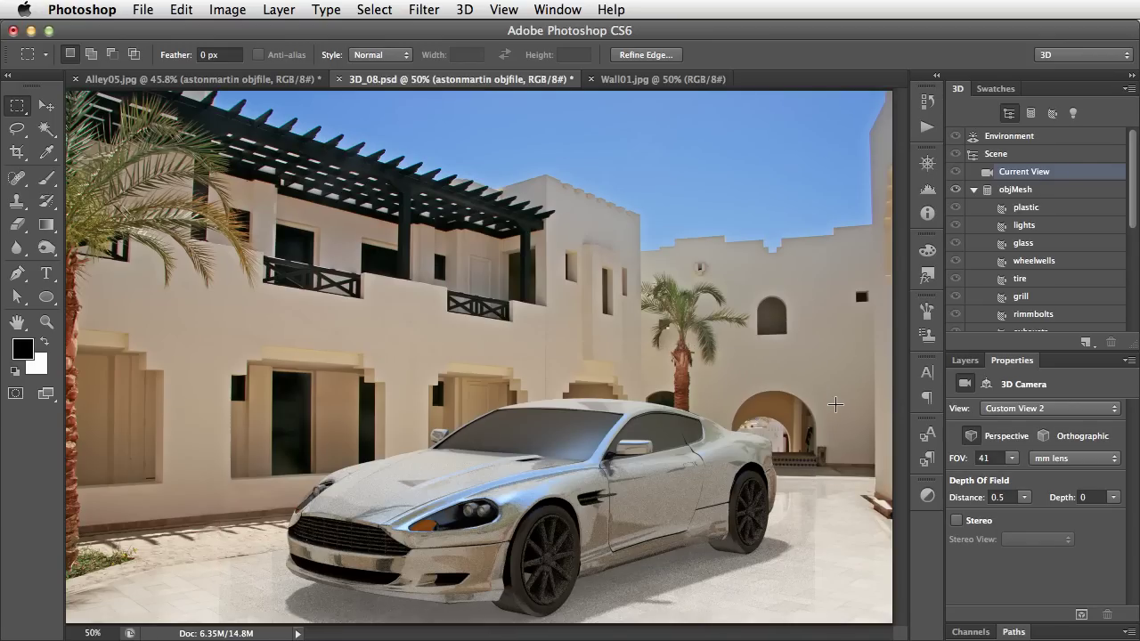
click(1016, 139)
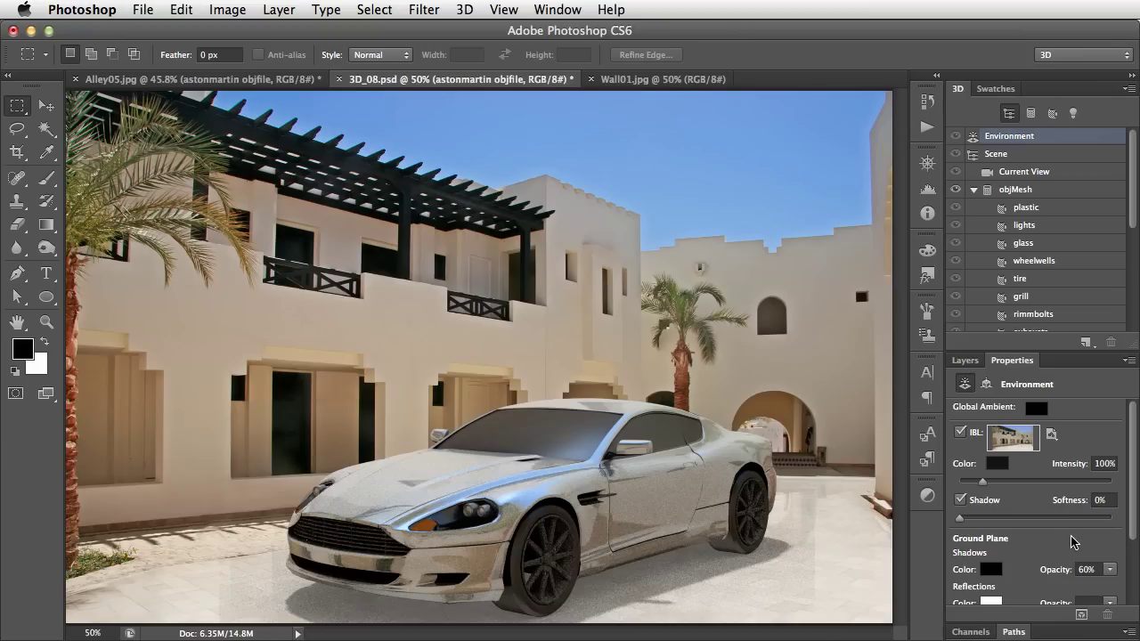
drag(1133, 445, 1137, 516)
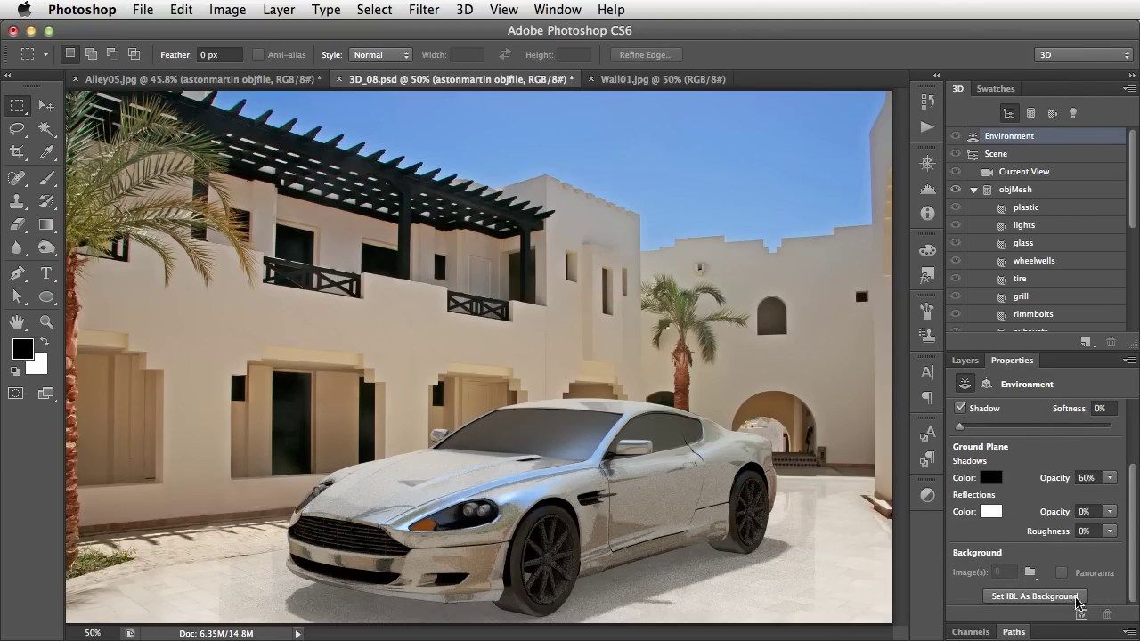
click(1024, 604)
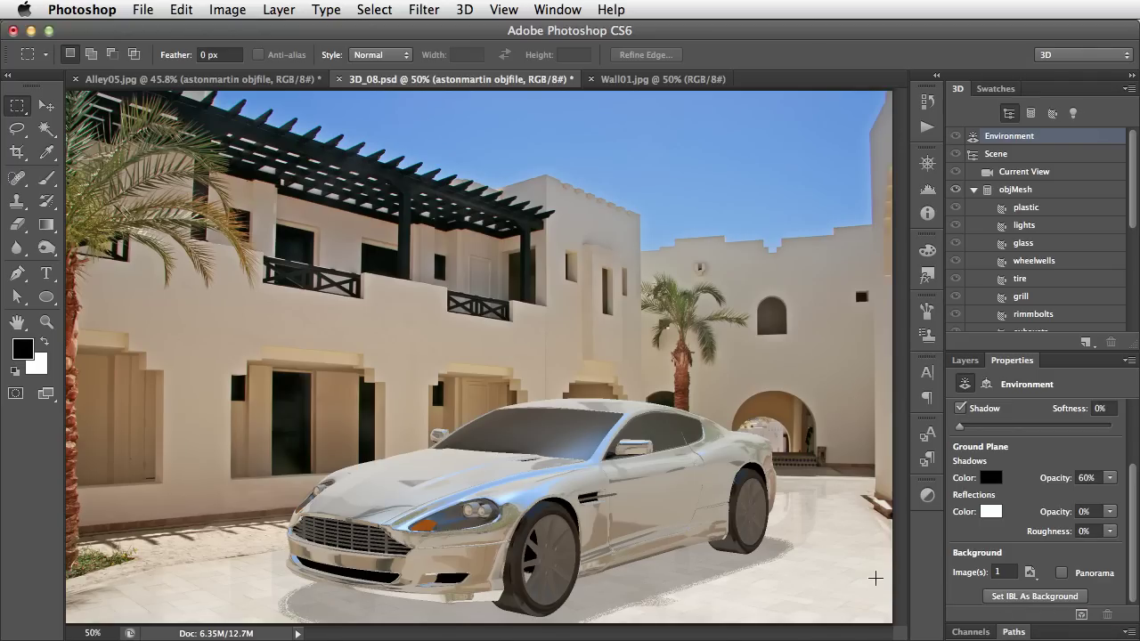
- Rotate the IBL environment image with the Move tool until a large palm trunk sits behind the car
key(v)
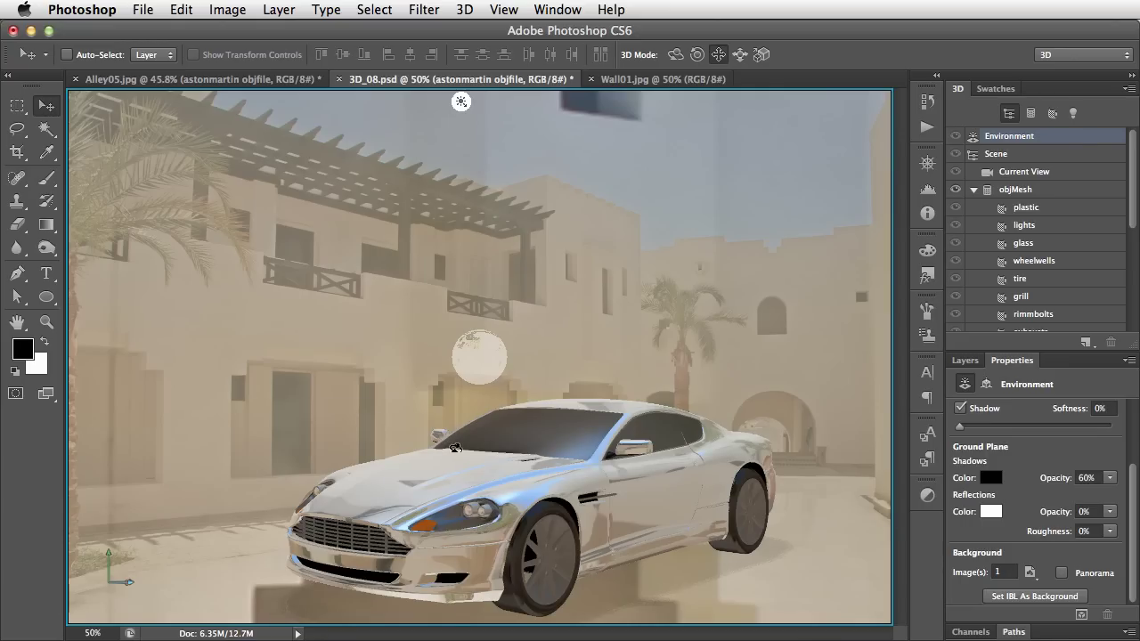
drag(482, 368, 268, 266)
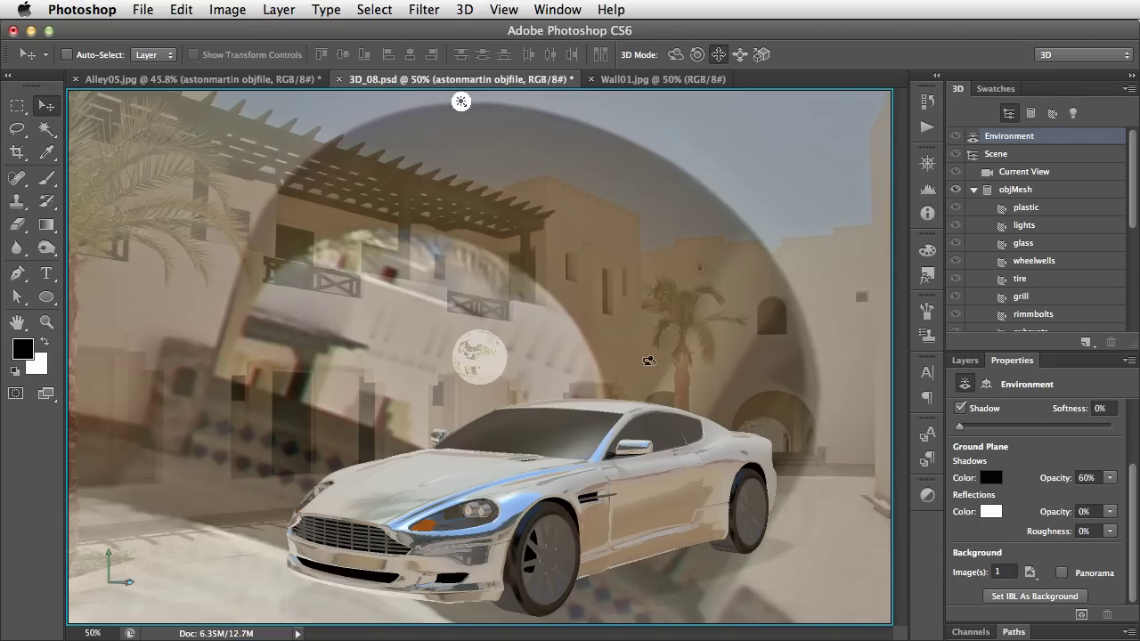
drag(661, 351, 779, 335)
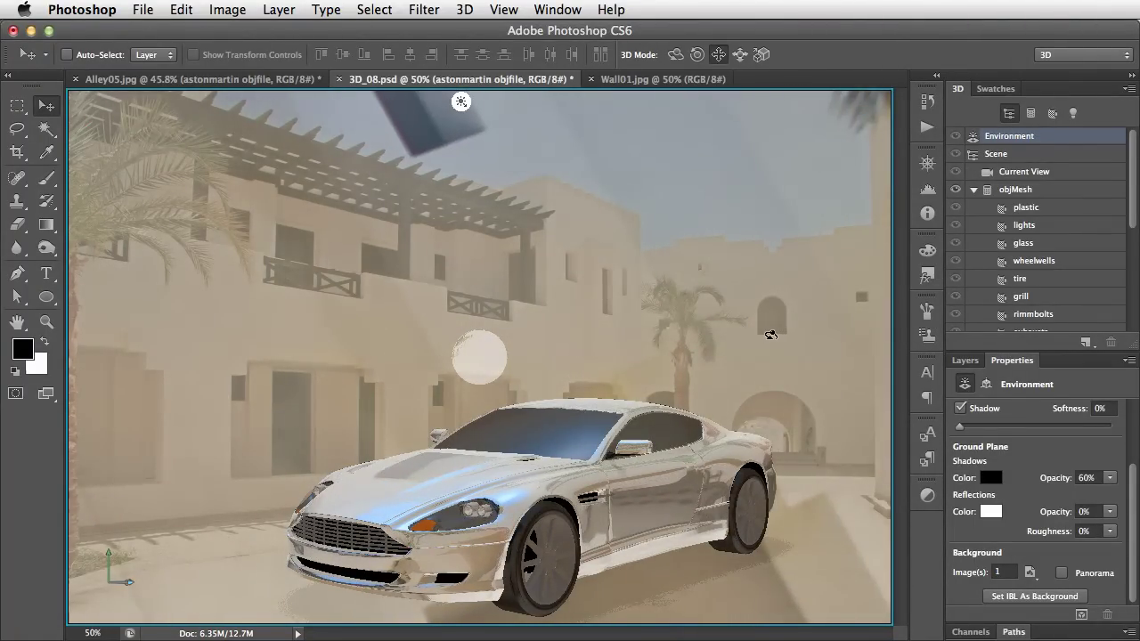
mouse_move(771, 340)
mouse_down()
mouse_move(682, 354)
mouse_move(501, 247)
mouse_move(383, 265)
mouse_move(472, 325)
mouse_move(561, 298)
mouse_move(653, 303)
mouse_move(708, 282)
mouse_move(720, 331)
mouse_move(743, 321)
mouse_move(775, 341)
mouse_up()
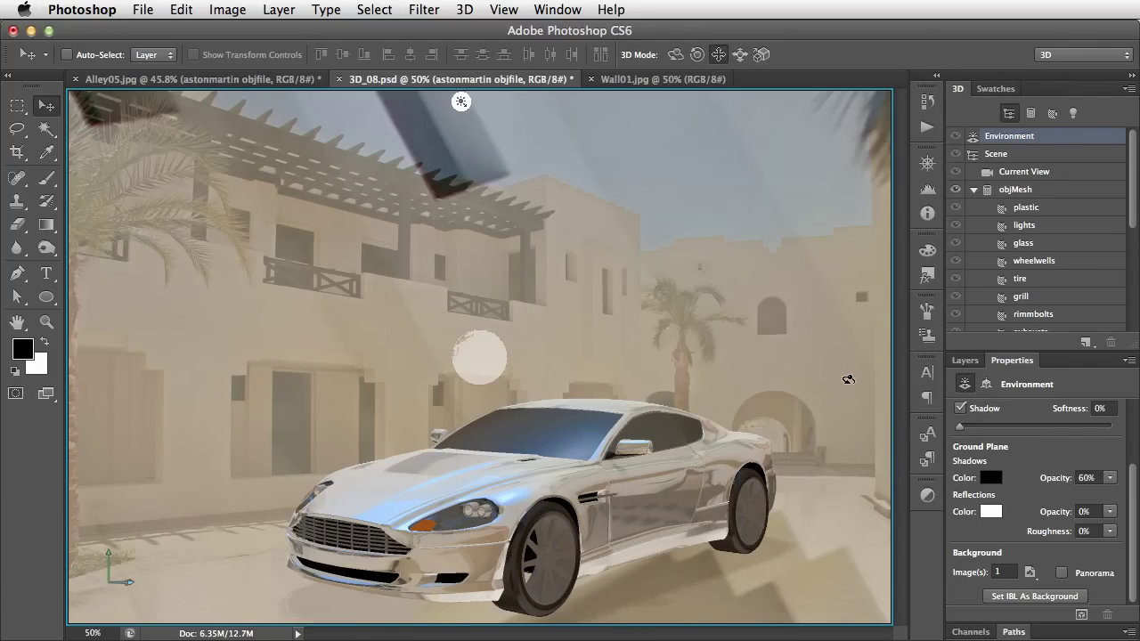
mouse_move(847, 379)
mouse_down()
mouse_move(784, 383)
mouse_move(773, 402)
mouse_move(752, 352)
mouse_up()
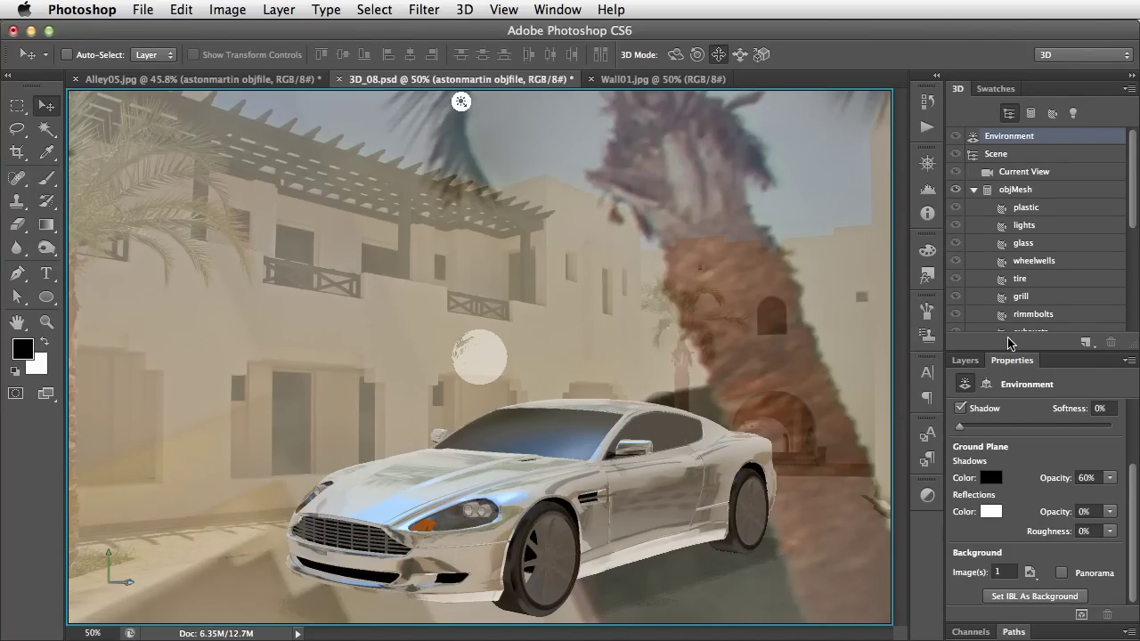
- Render a marquee region around the car to preview its chrome finish under the rotated IBL
click(17, 107)
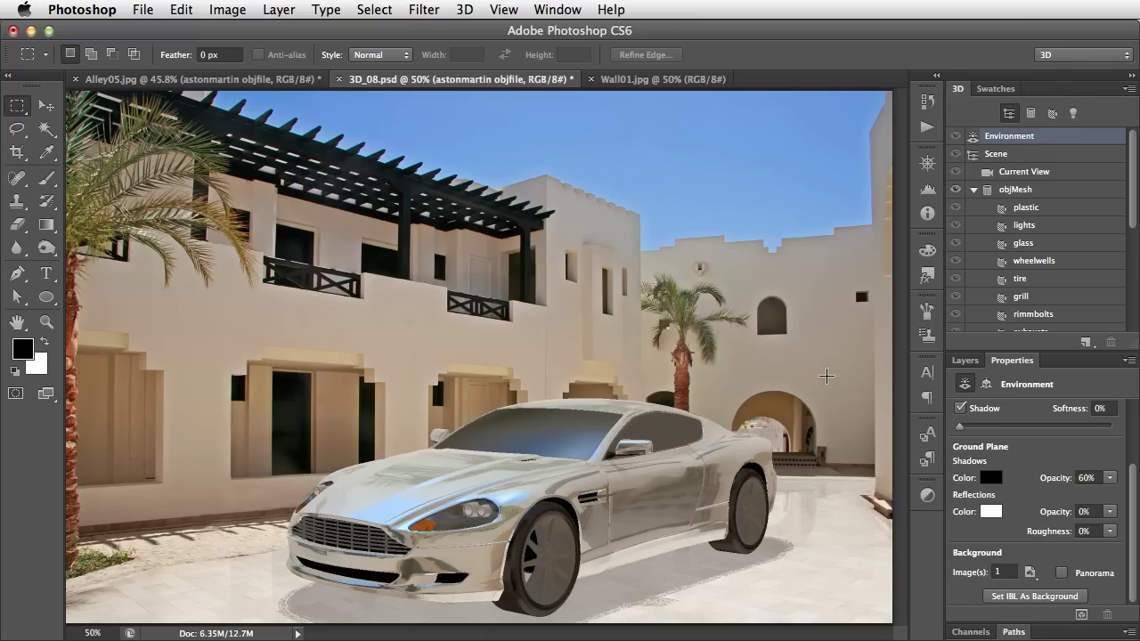
drag(824, 368, 222, 622)
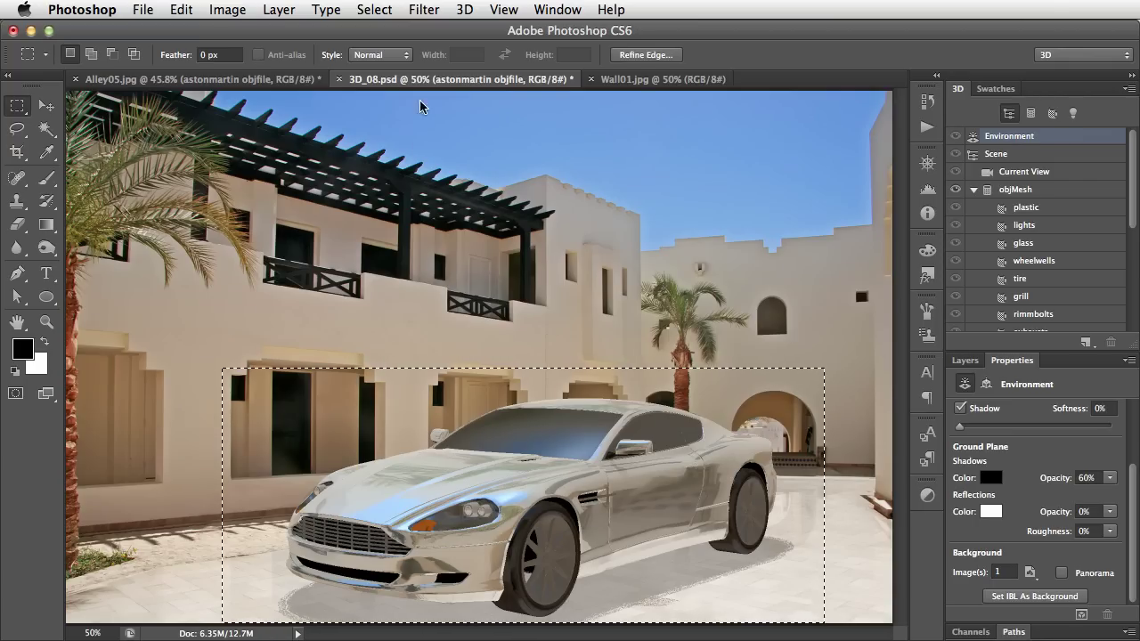
click(464, 8)
click(515, 441)
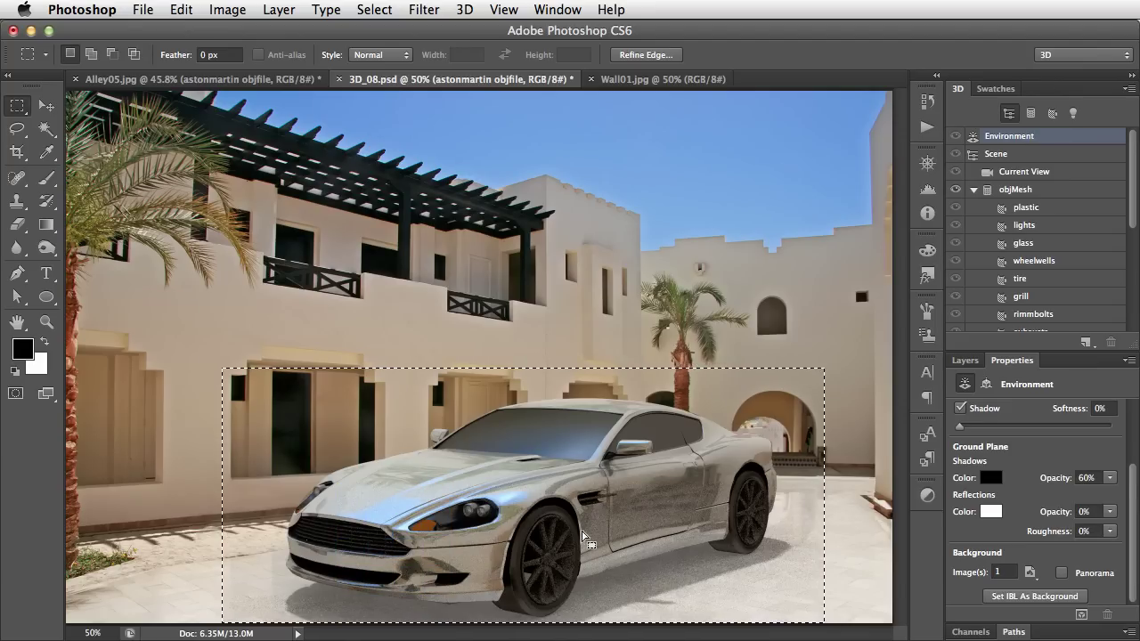
- Deselect, pick the car's glass material, and set 85% opacity, 47% reflection and 2.453 refraction
key(super+d)
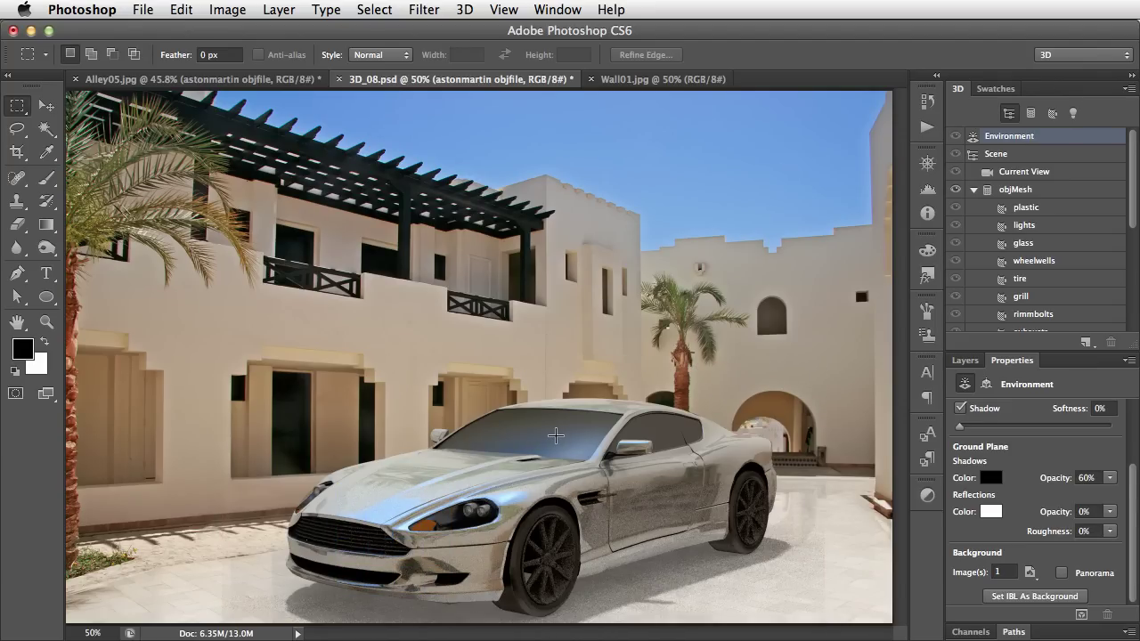
key(v)
click(550, 446)
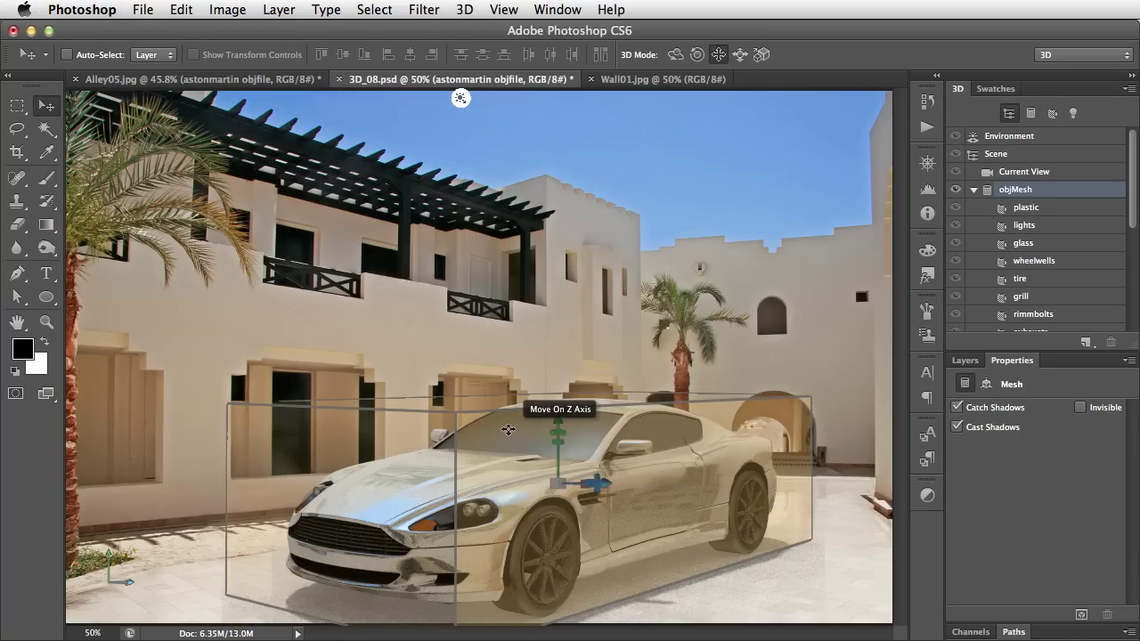
drag(509, 434, 507, 436)
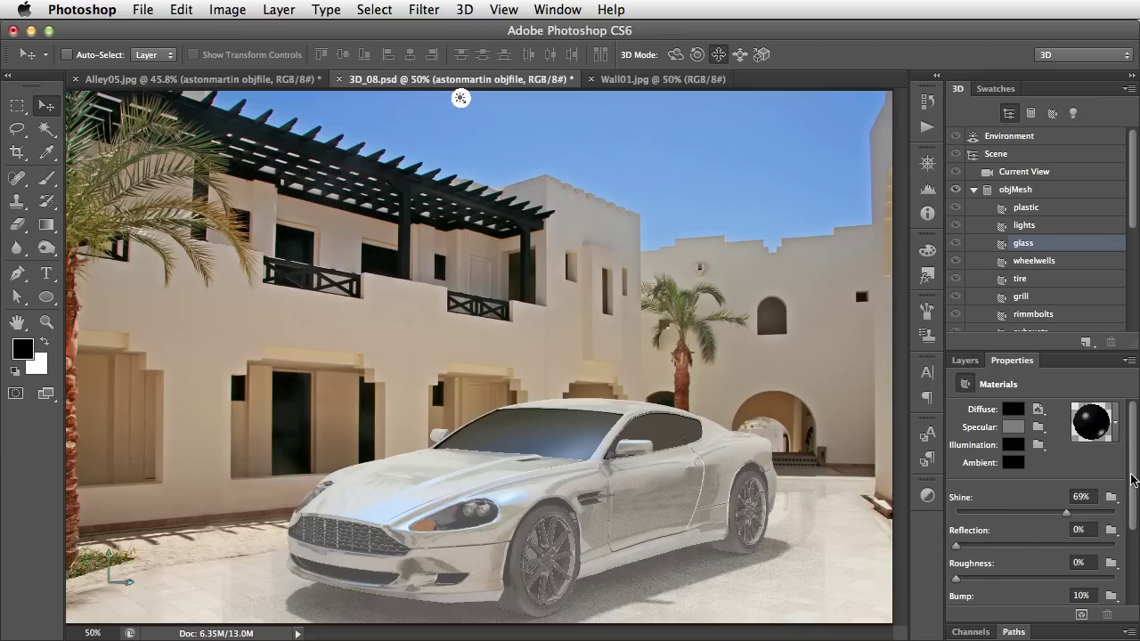
drag(1131, 479, 1133, 524)
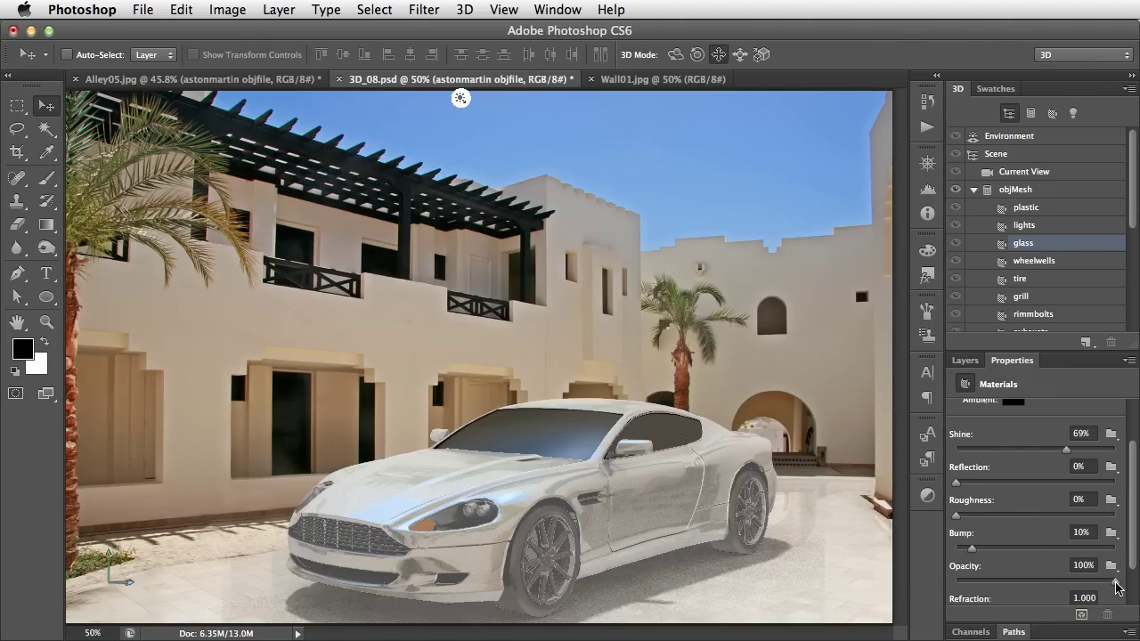
drag(1118, 588, 976, 580)
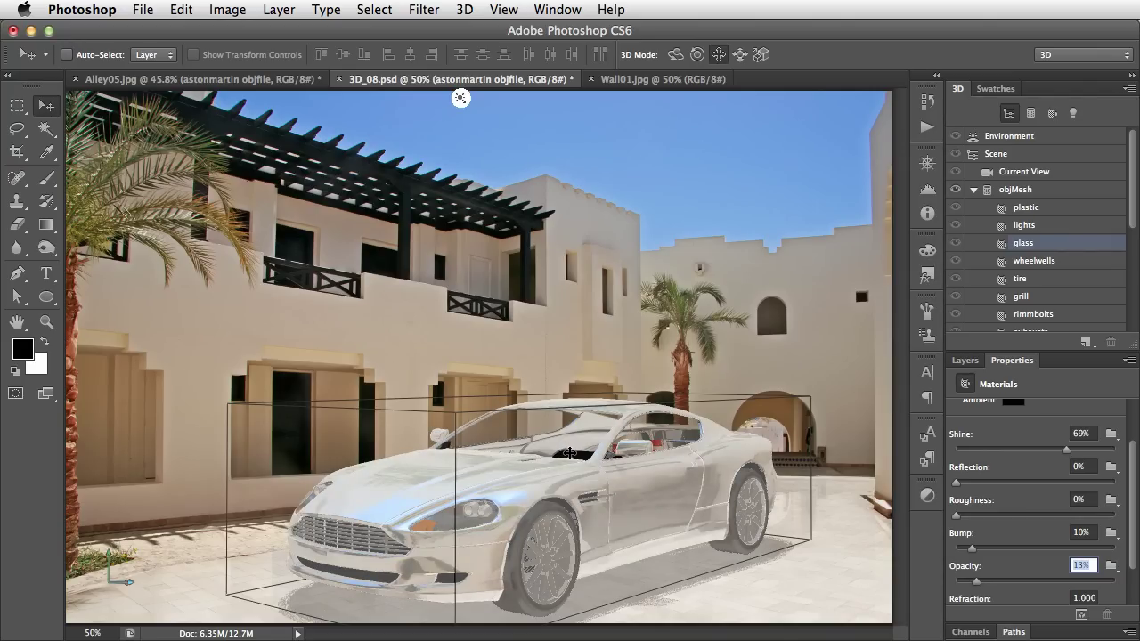
drag(977, 581, 1096, 585)
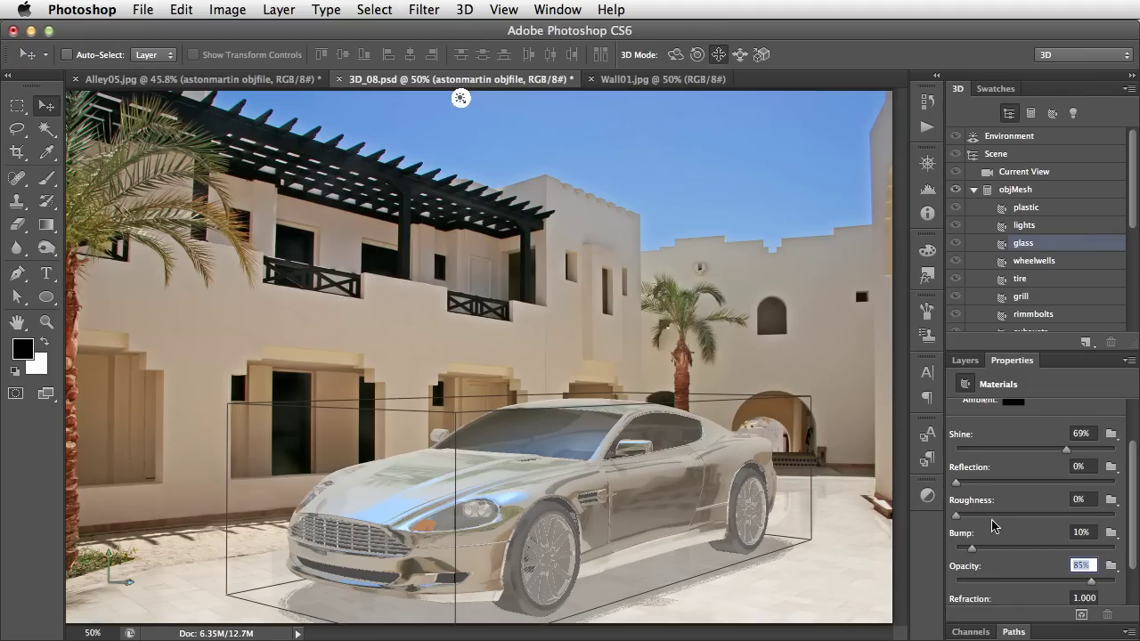
drag(958, 483, 1031, 482)
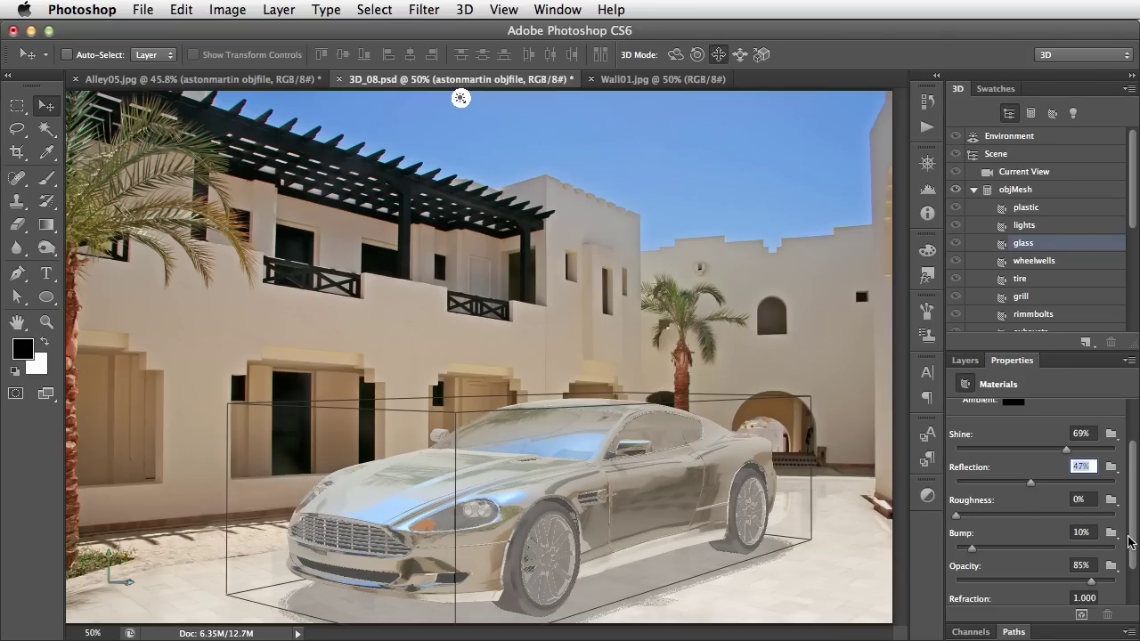
scroll(1130, 541, down, 2)
drag(959, 564, 1055, 556)
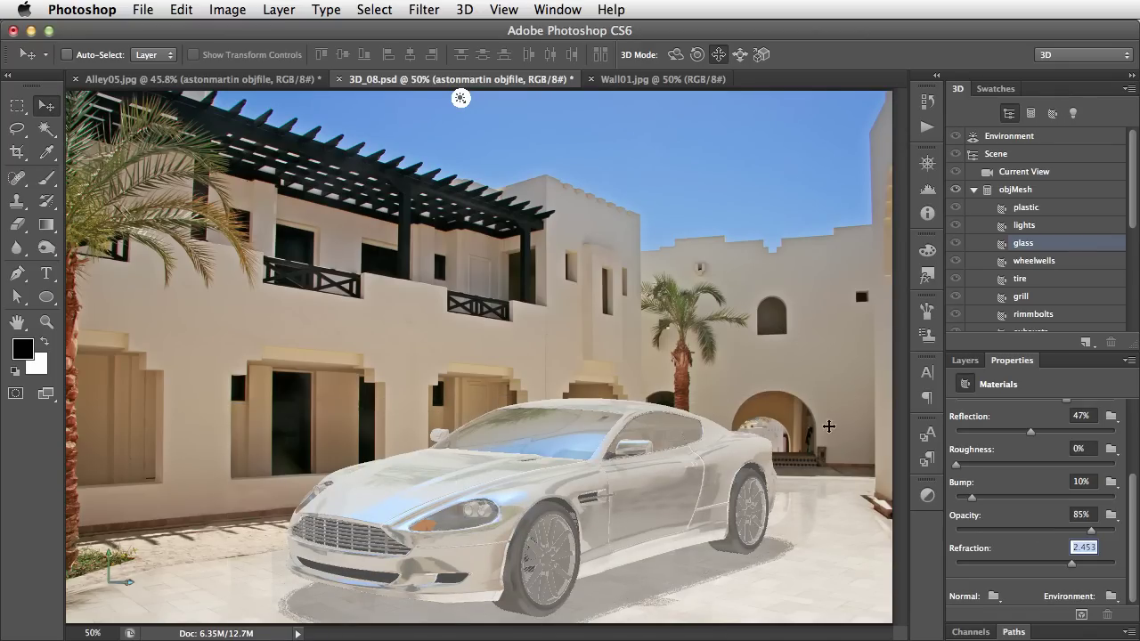
- Render a marquee area around the car to check the updated glass, then stop the render
click(799, 375)
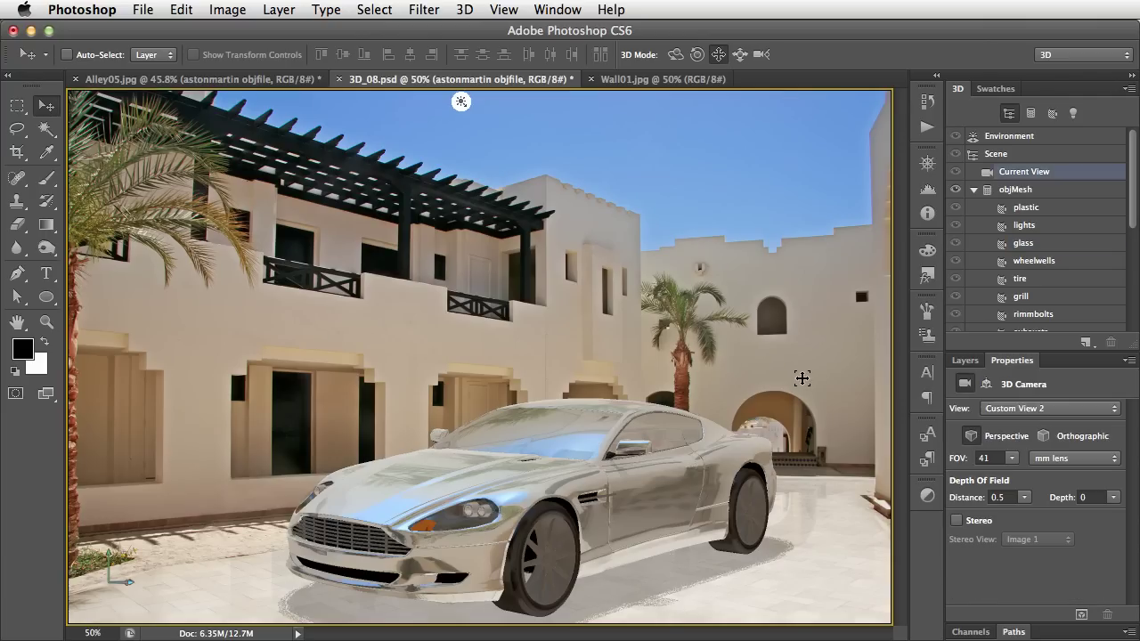
key(m)
drag(812, 359, 225, 622)
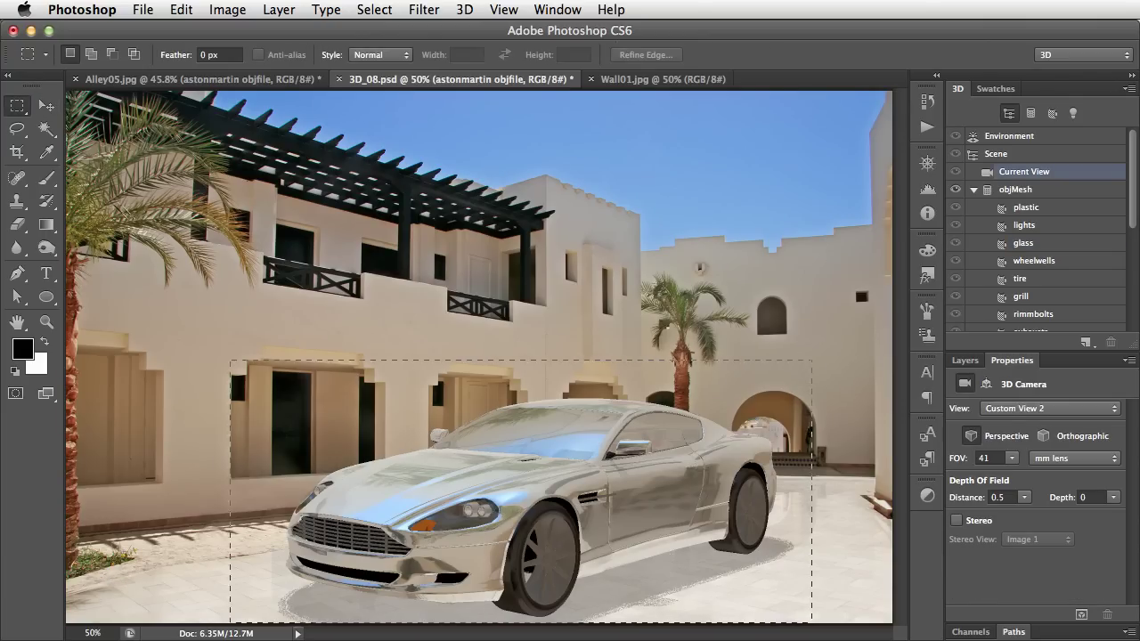
click(470, 7)
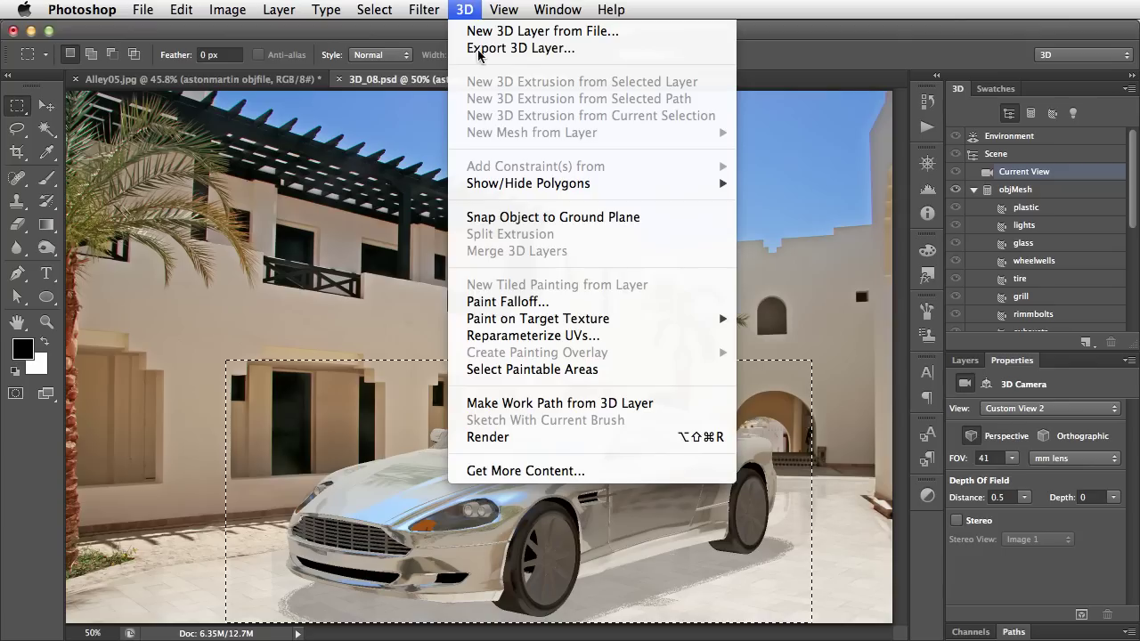
click(529, 438)
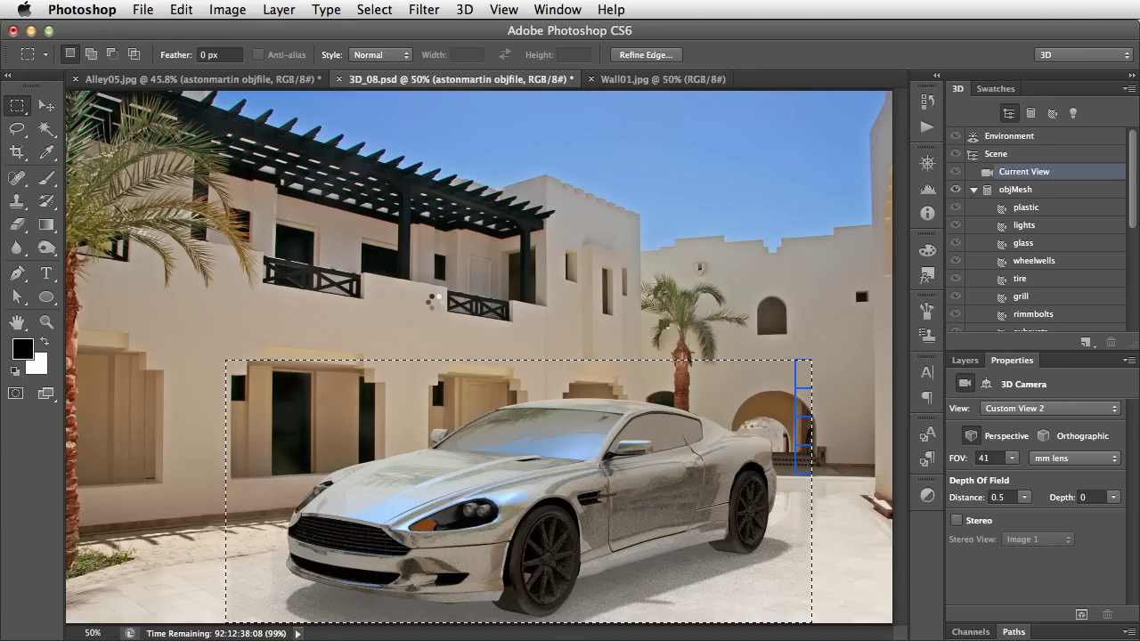
click(635, 334)
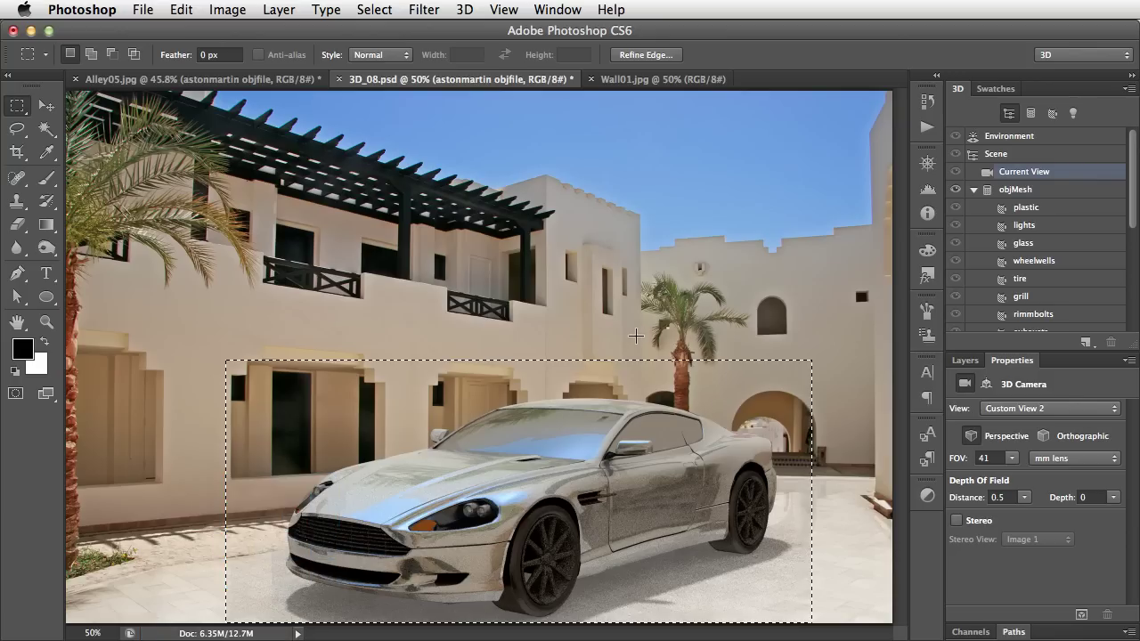
click(697, 332)
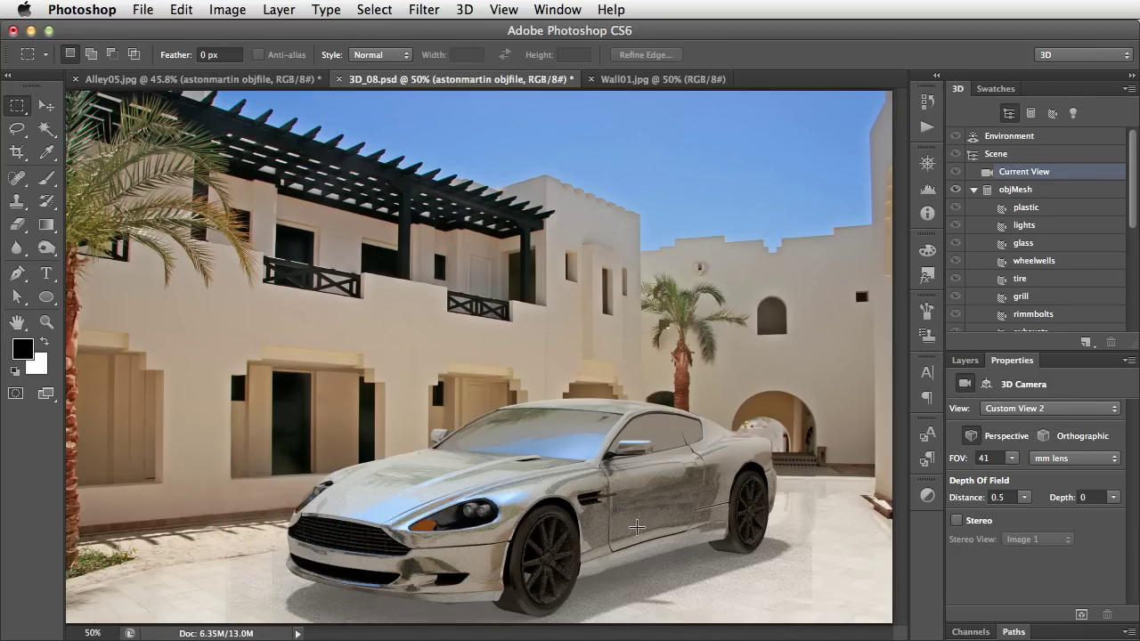
- Add Infinite Light 2 from the Lights filter and swing it to shine from the right
click(1073, 113)
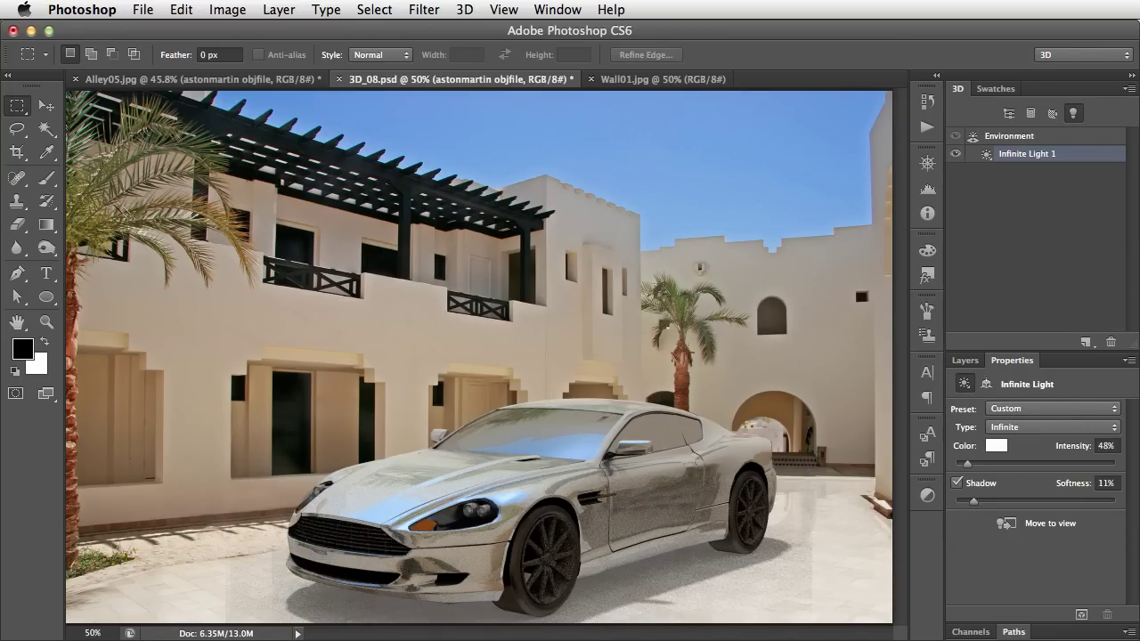
click(1085, 342)
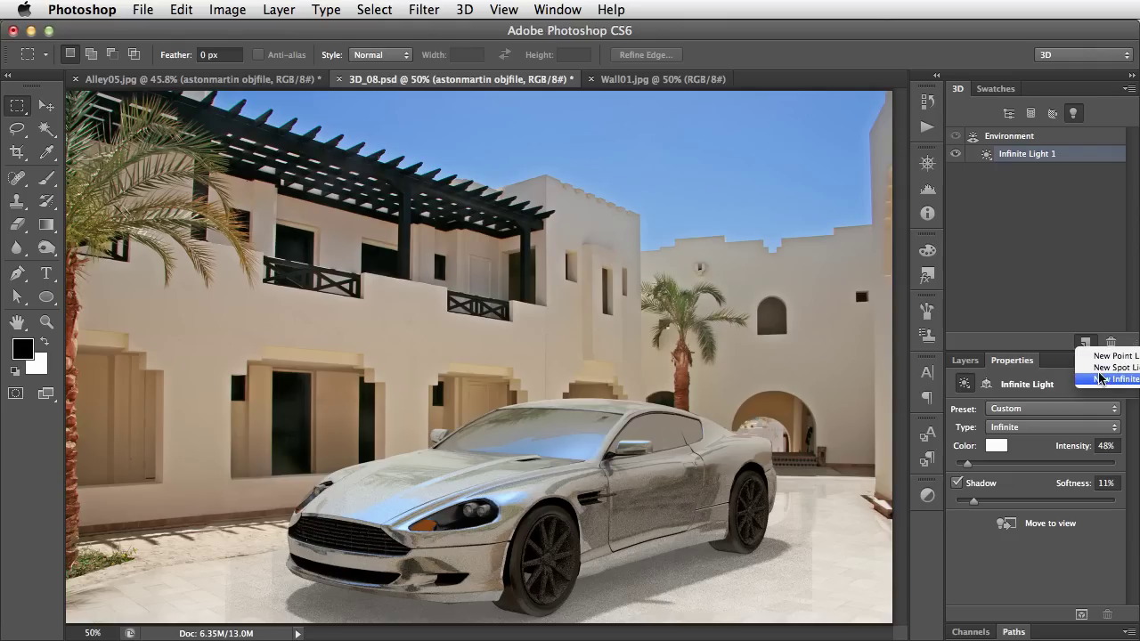
click(1102, 380)
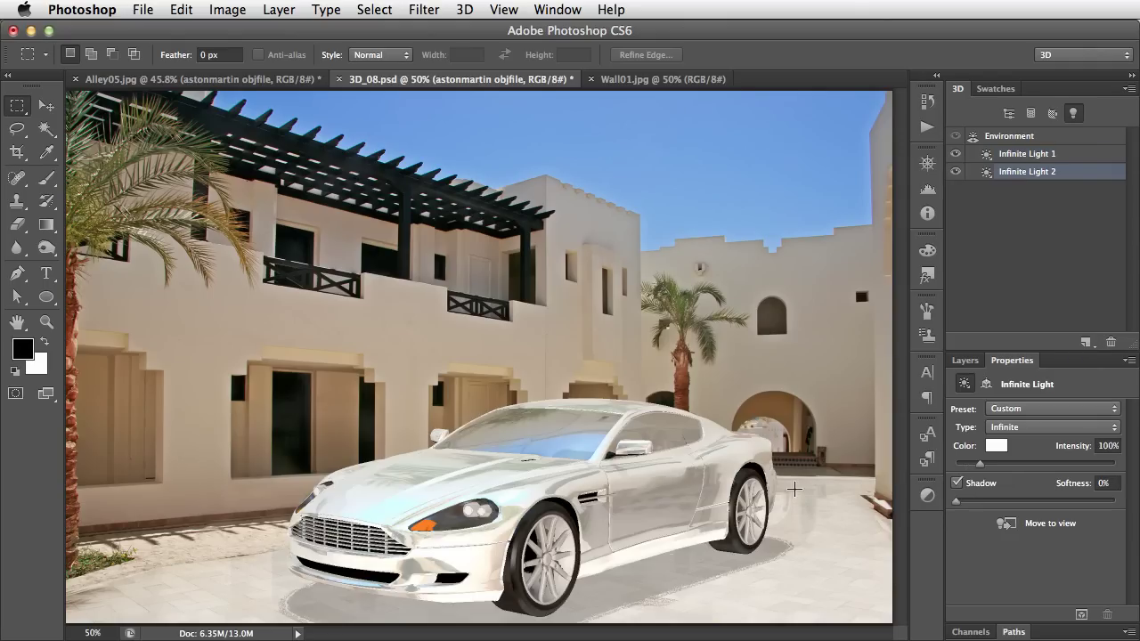
click(1008, 172)
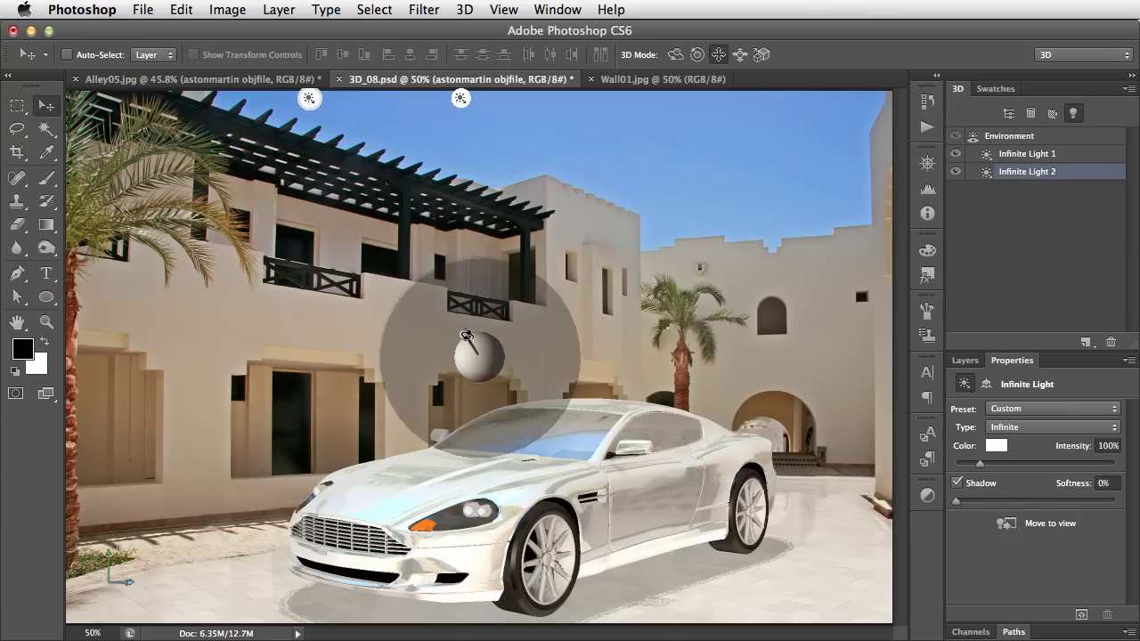
drag(466, 335, 589, 319)
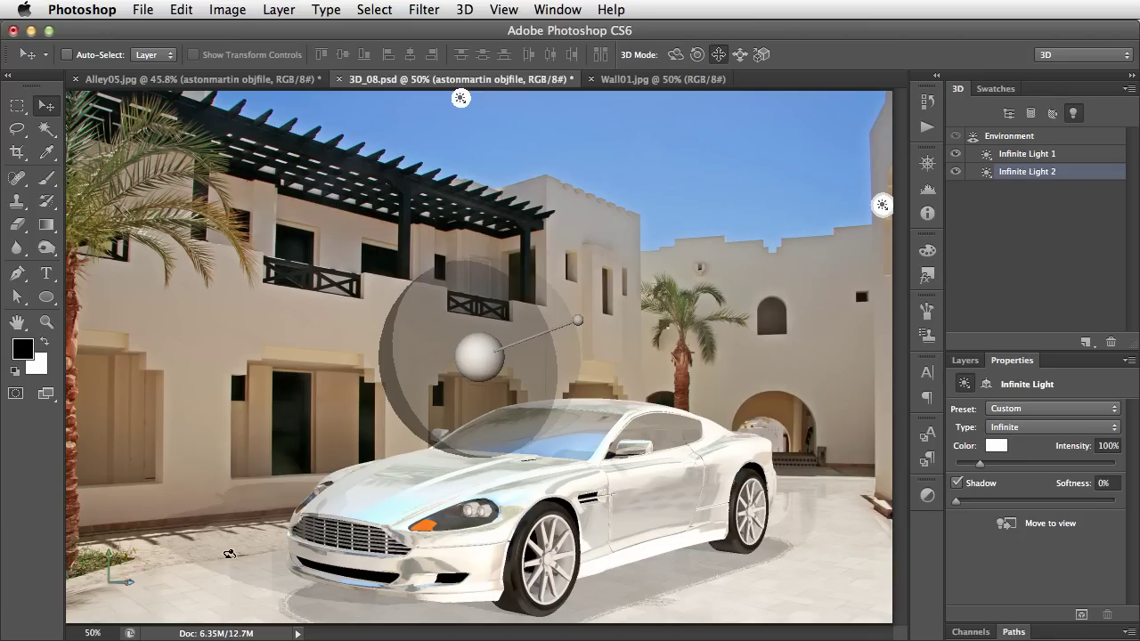
- Turn off Infinite Light 2's shadow and set its intensity to 25%
click(957, 484)
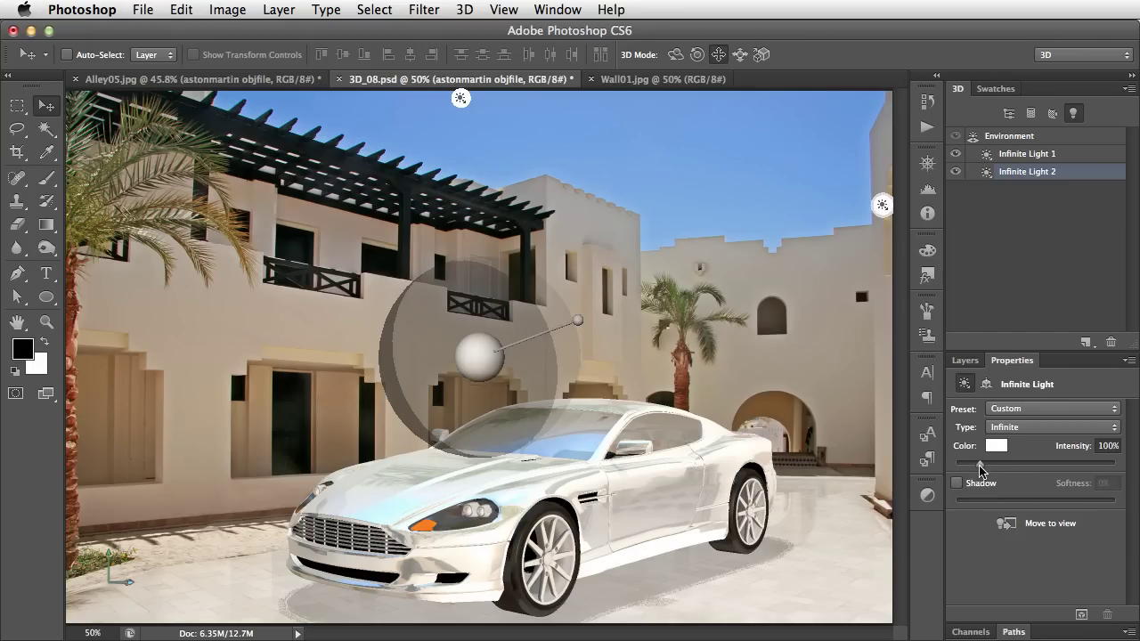
drag(979, 468, 962, 470)
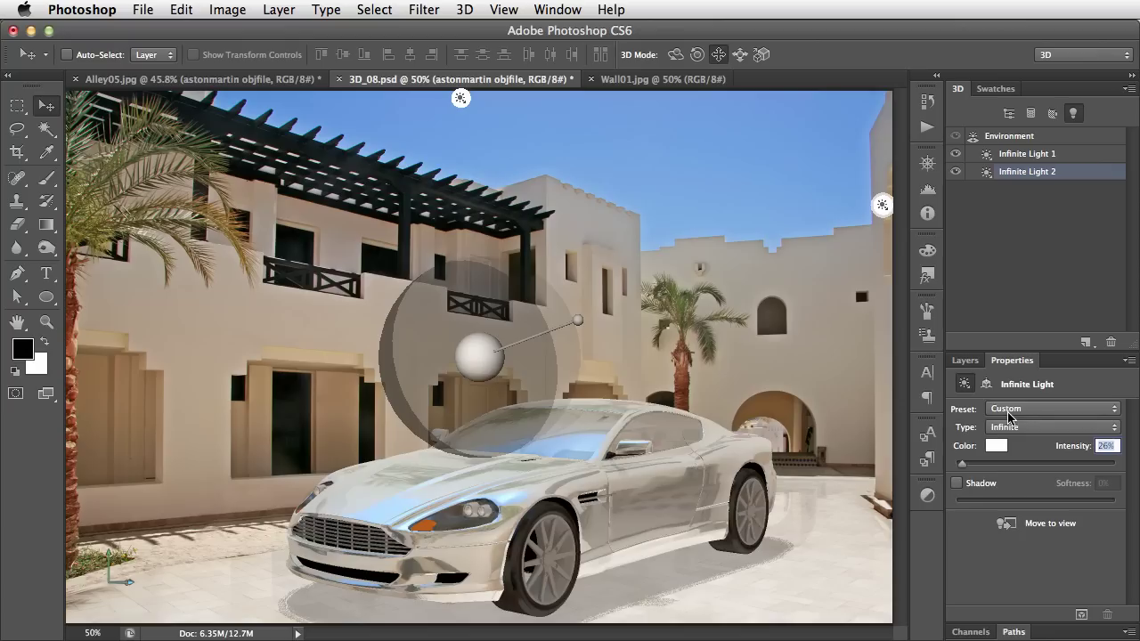
text(25)
key(Return)
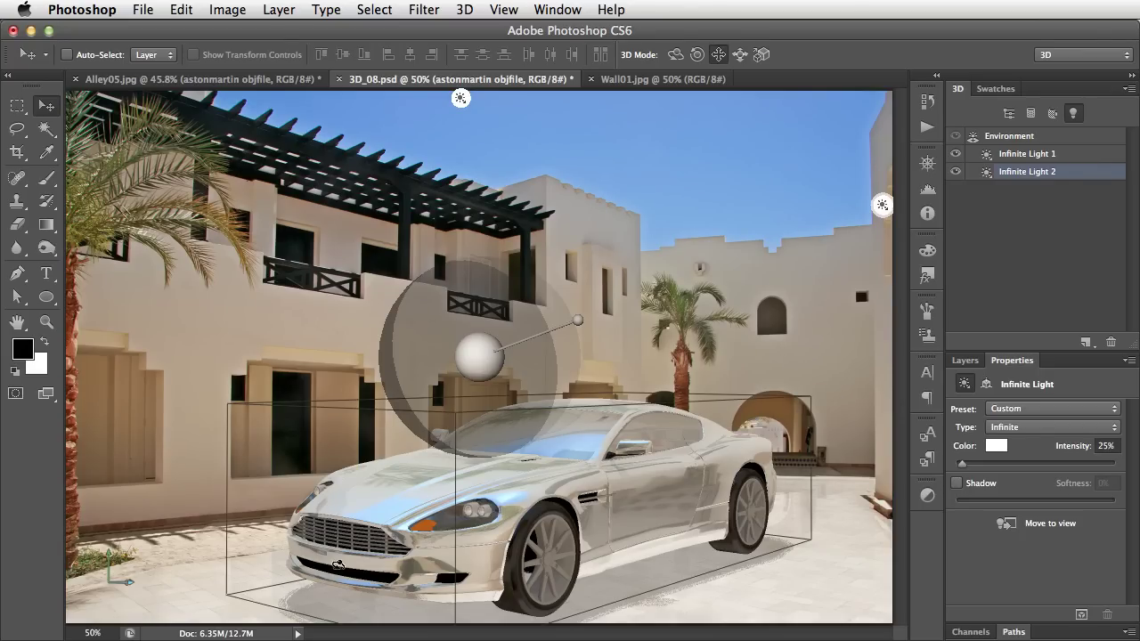
- In Environment, set Ground Plane Reflections to 65% opacity and 32% roughness
click(590, 496)
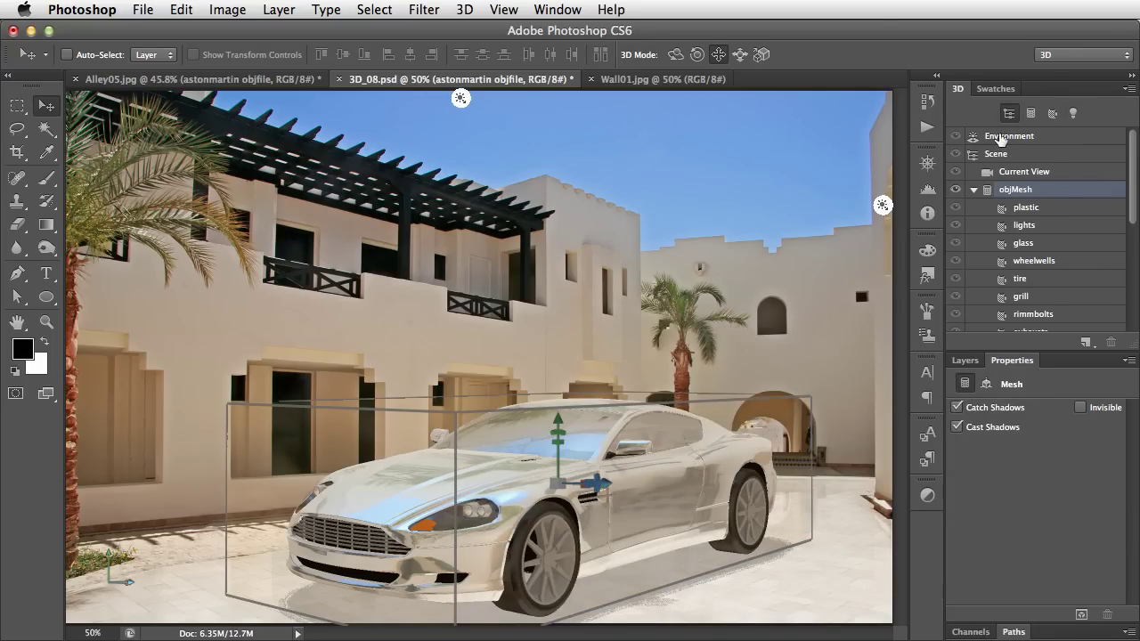
click(986, 137)
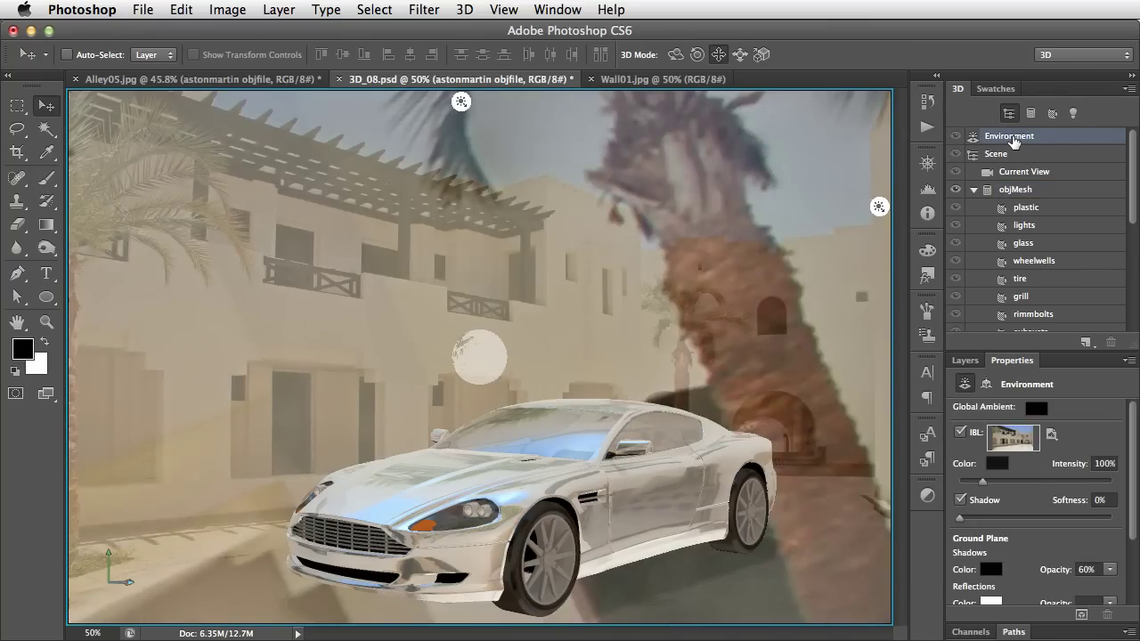
drag(1133, 463, 1138, 501)
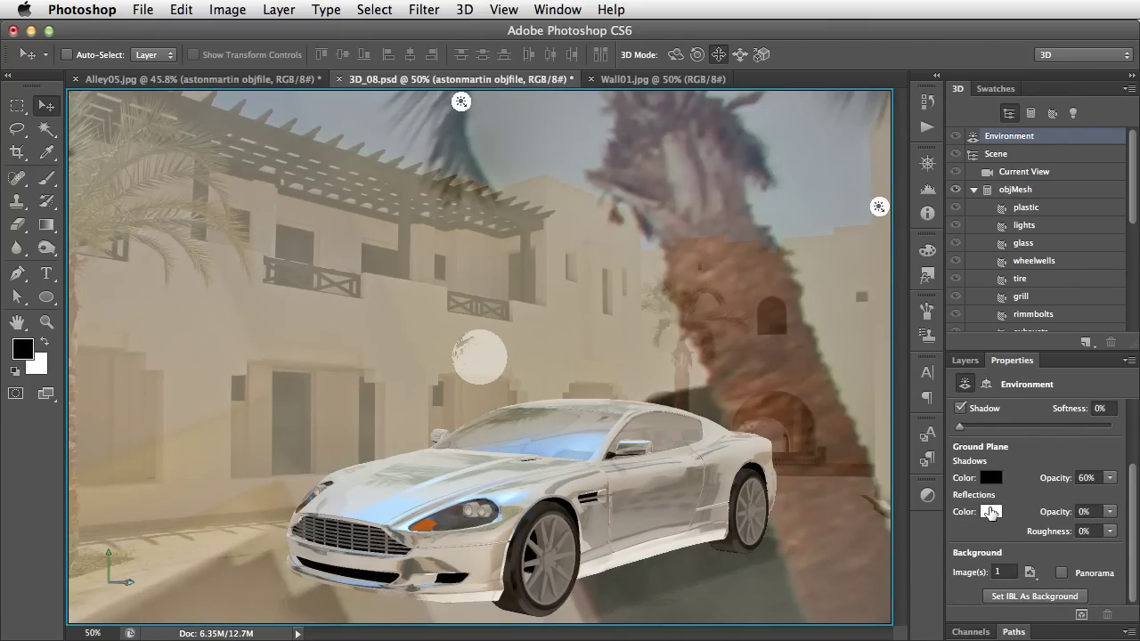
drag(1050, 514, 1099, 510)
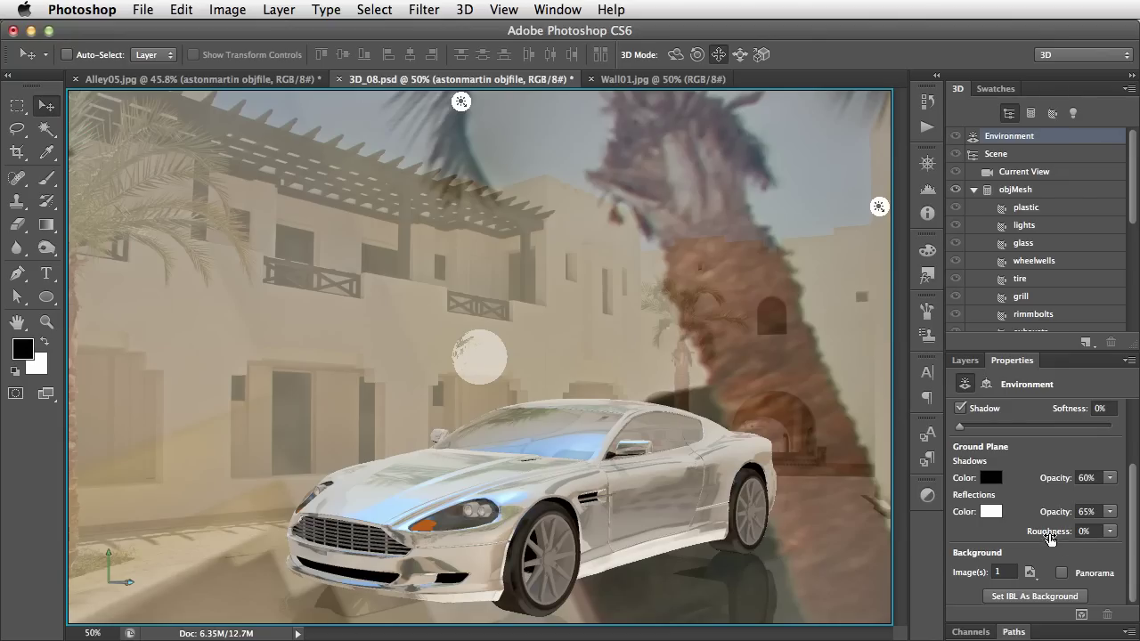
mouse_move(1049, 538)
mouse_down()
mouse_move(1081, 539)
mouse_move(1071, 538)
mouse_up()
- Start a ray-traced render, stop it partway, and hide the 3D overlays with M to inspect the floor reflection
click(464, 9)
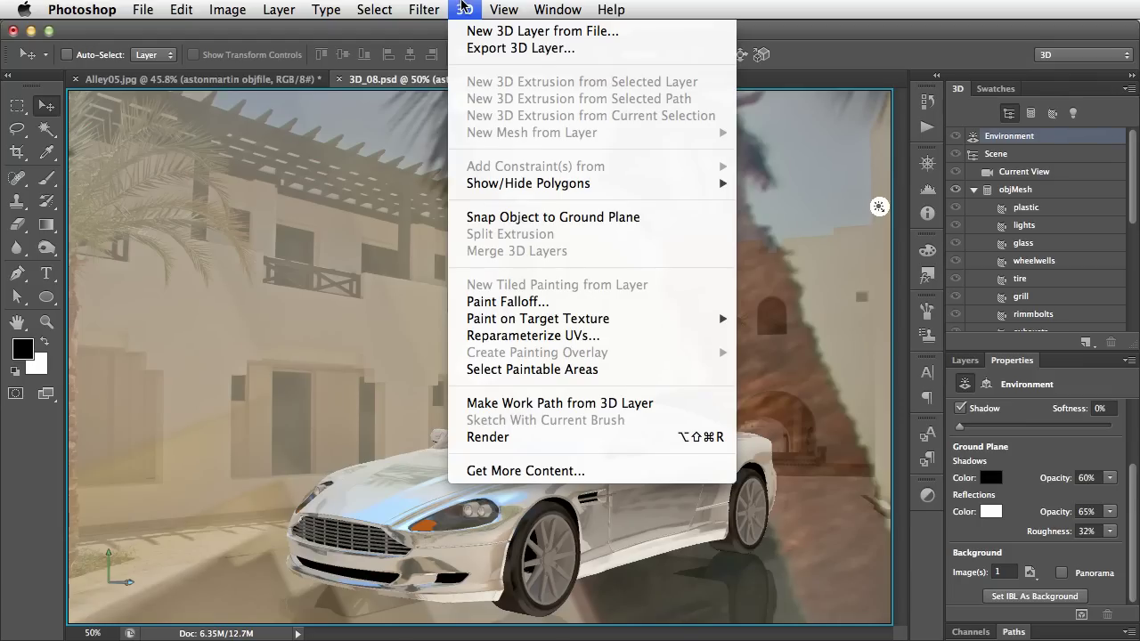
click(573, 440)
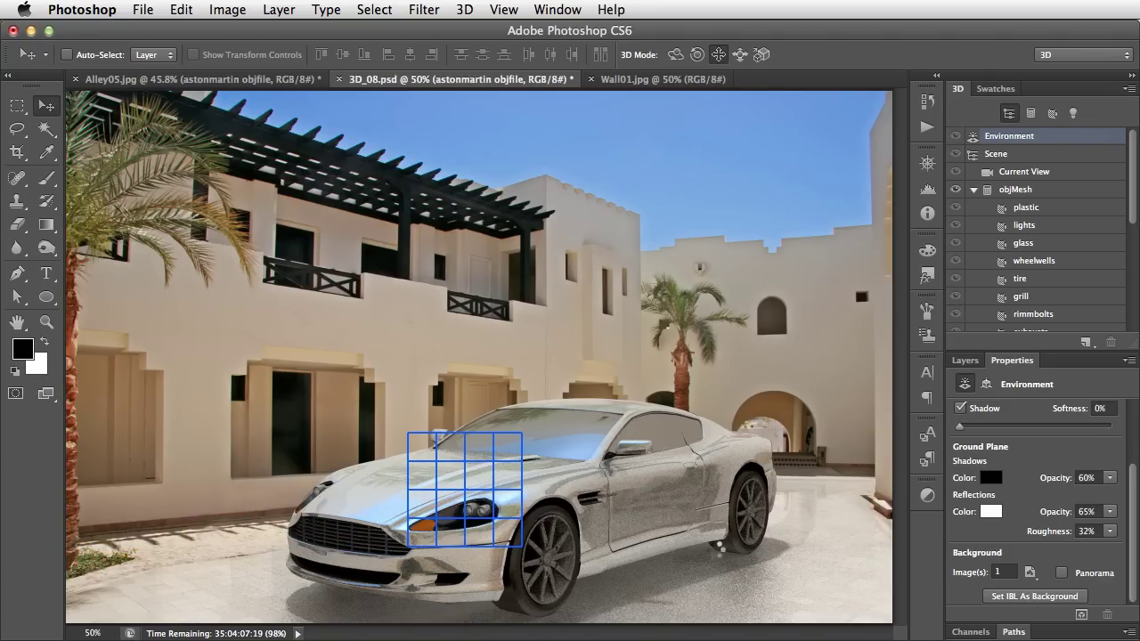
click(642, 558)
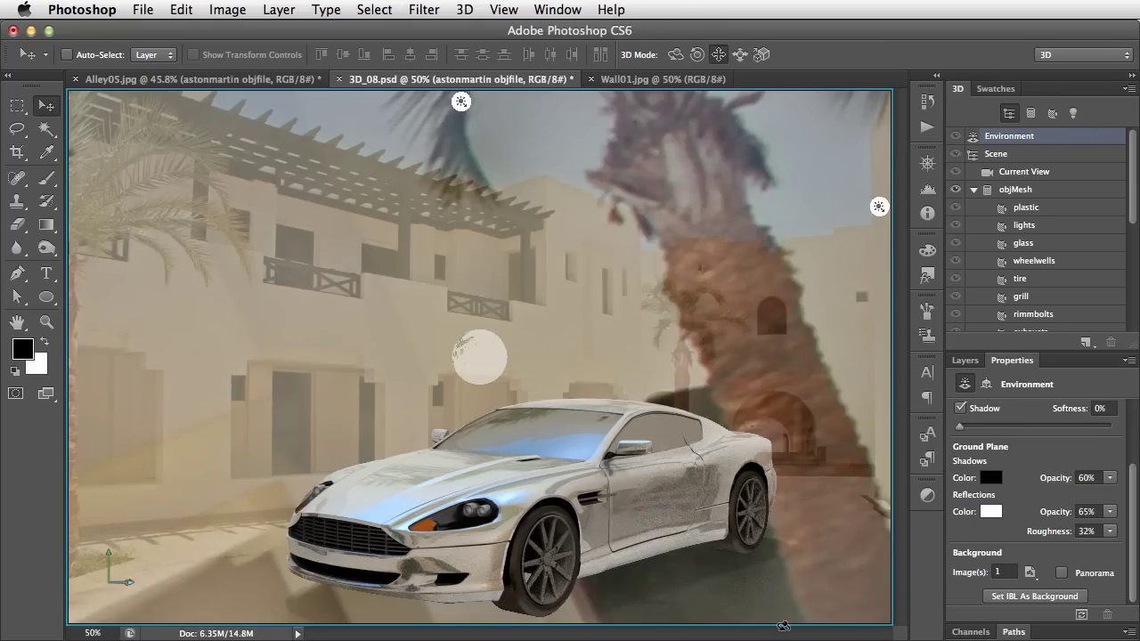
key(m)
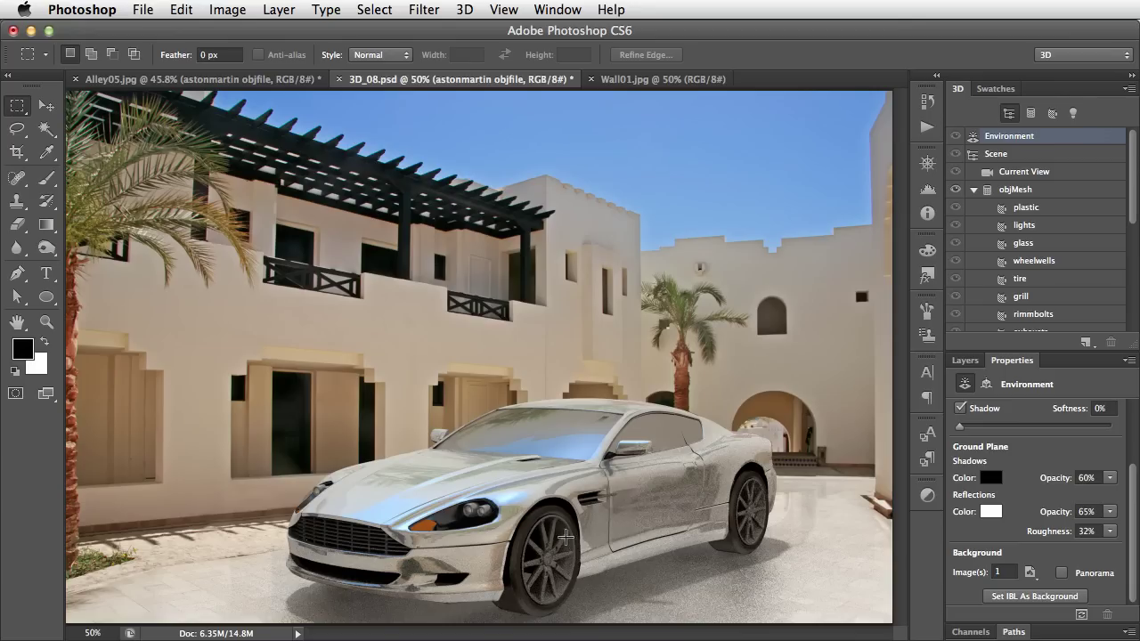
- Slide the Aston Martin slightly along its Z (depth) axis
key(v)
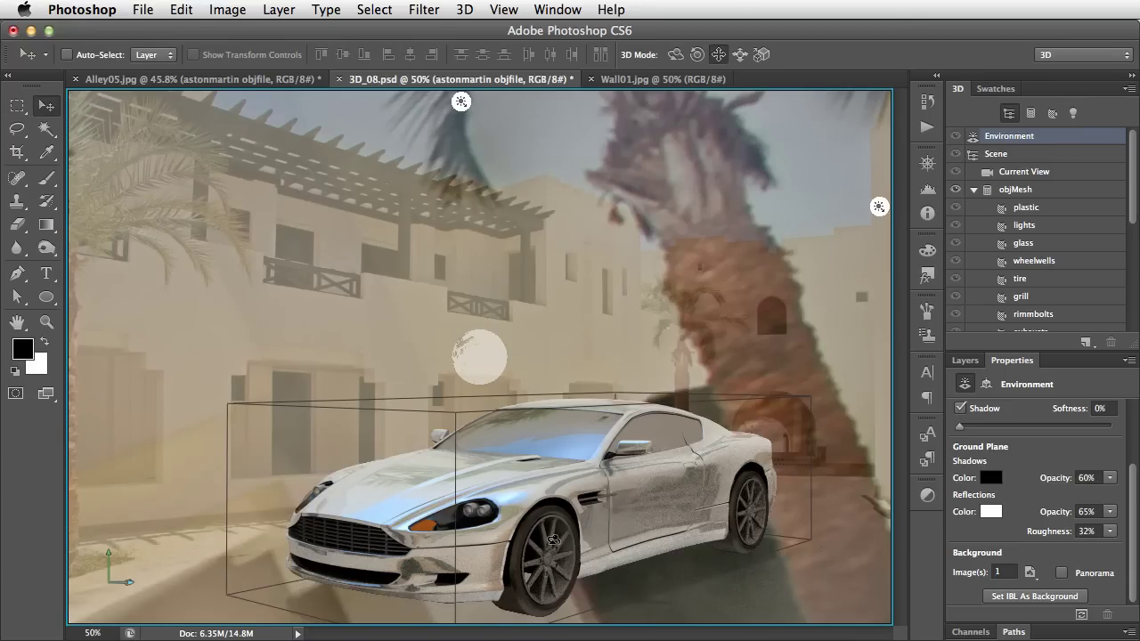
click(552, 545)
drag(556, 543, 564, 556)
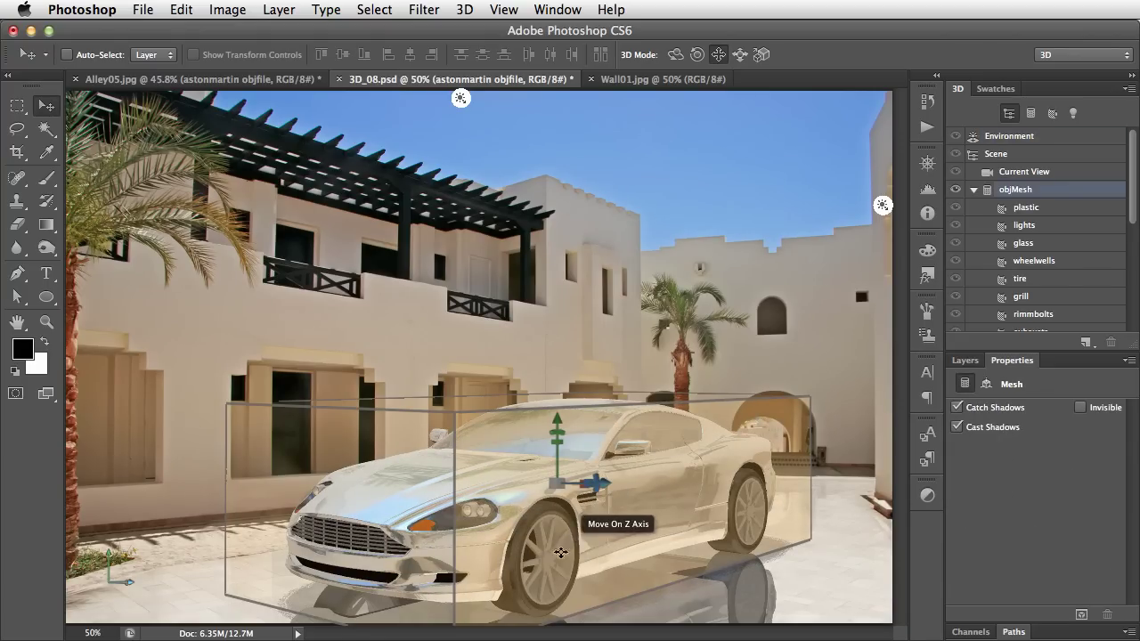
- Set the car's rim material reflection to 41%
click(563, 549)
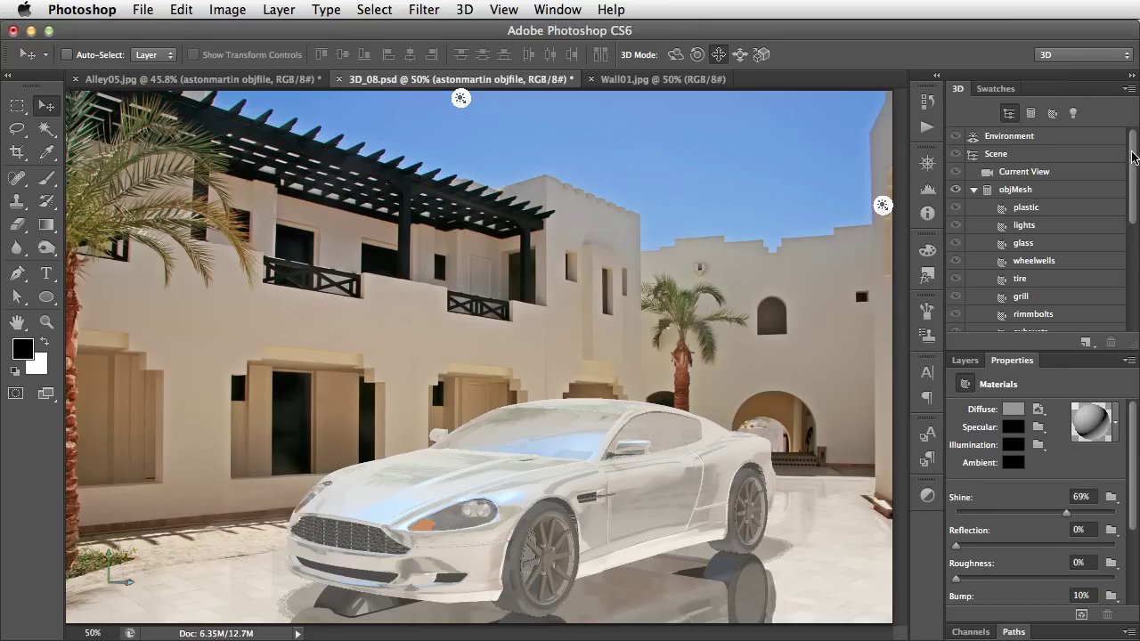
drag(1133, 157, 1137, 265)
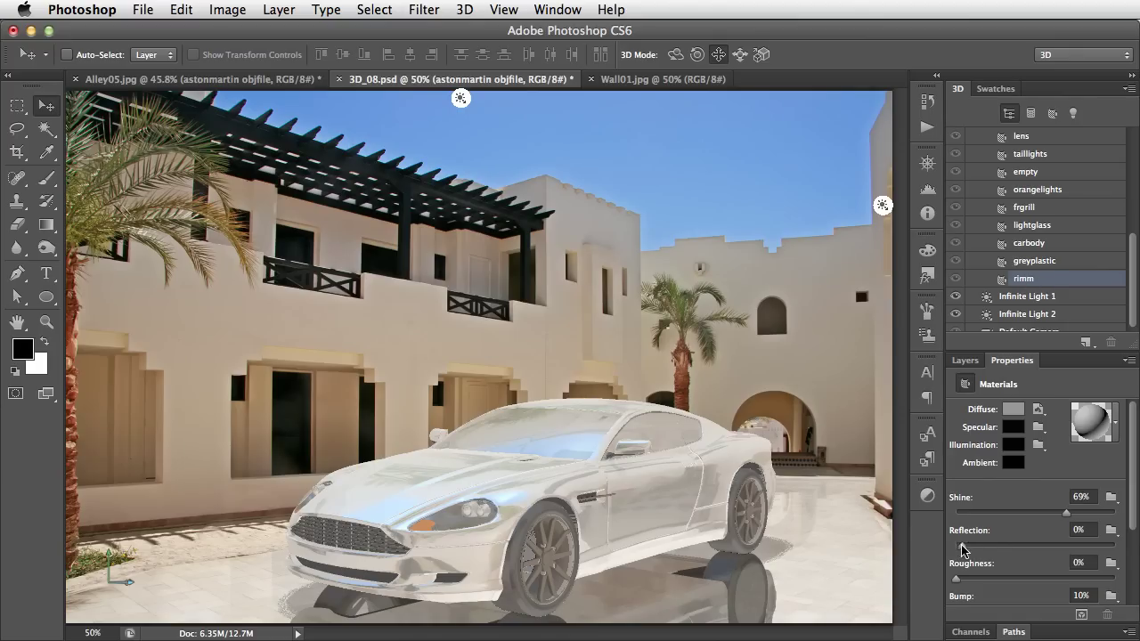
drag(957, 545, 1021, 544)
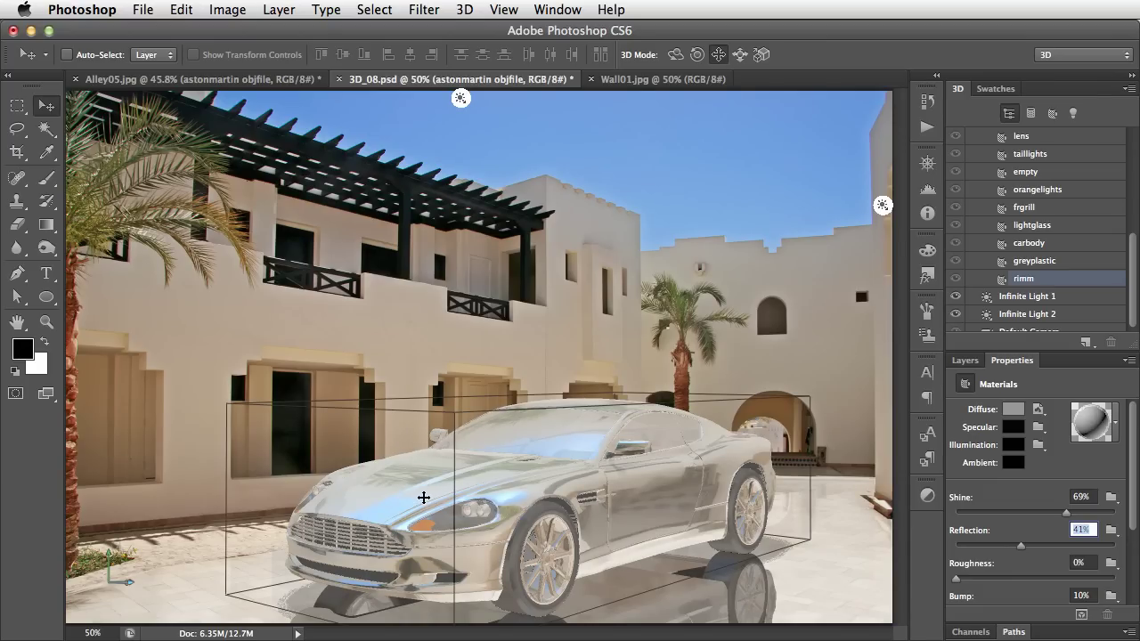
- Brighten Infinite Light 1 to 78% intensity
click(461, 98)
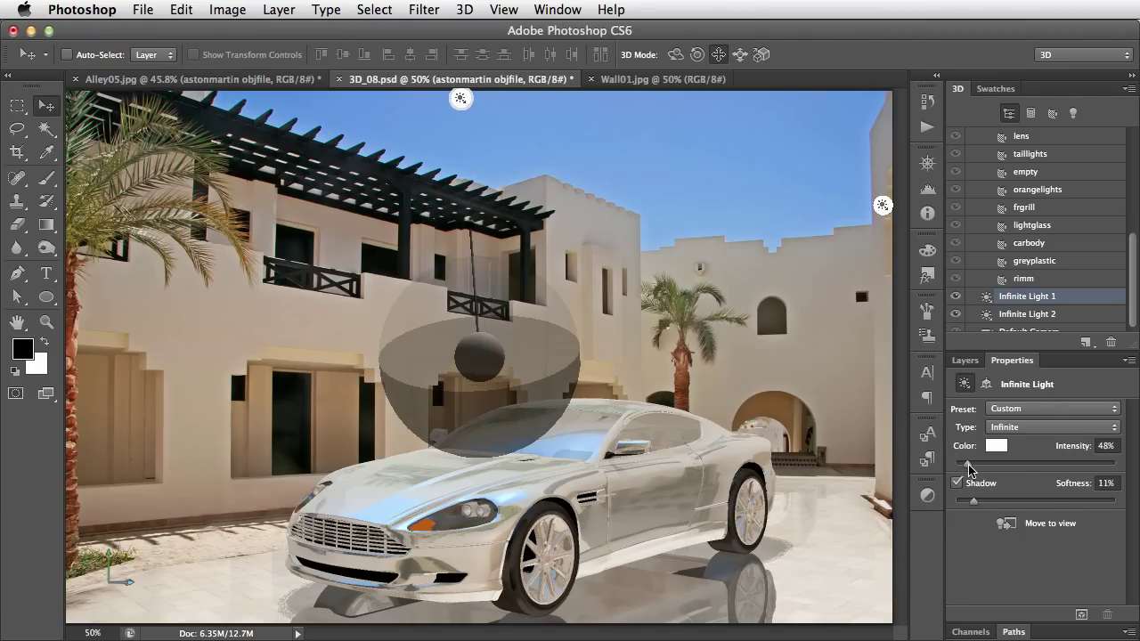
drag(966, 464, 975, 464)
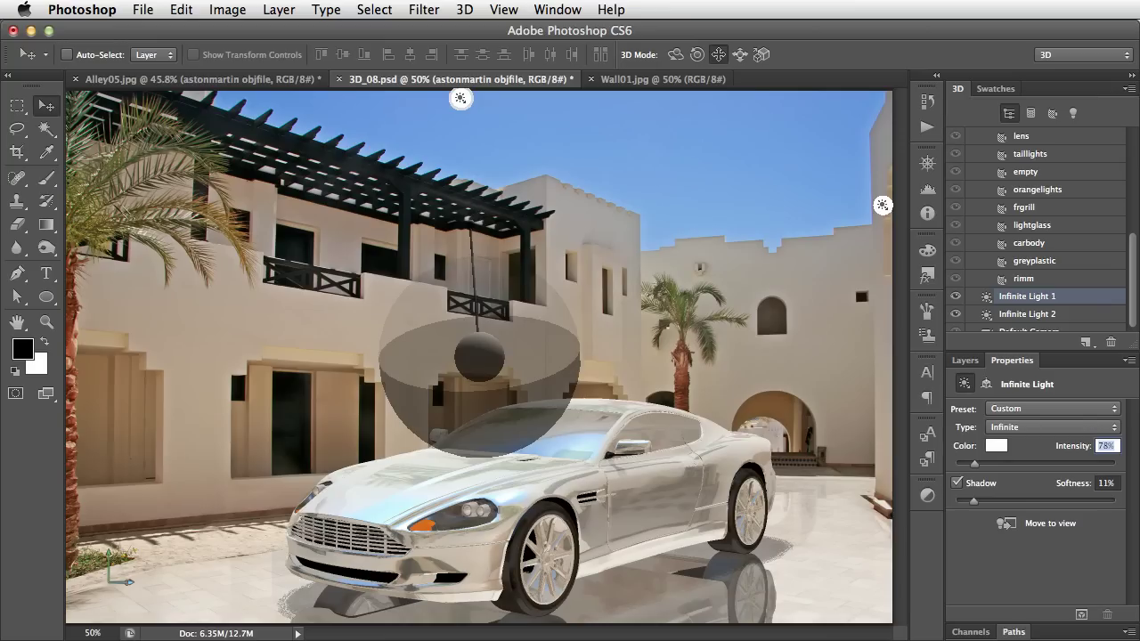
click(462, 7)
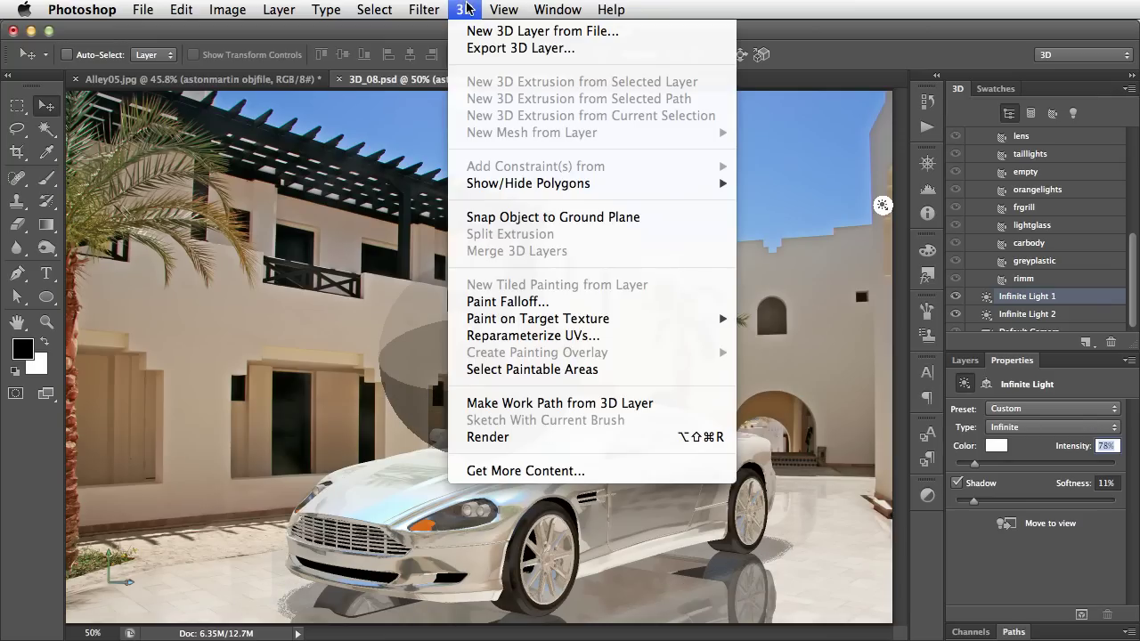
- Start the ray-traced render of the Aston Martin scene with chrome finish and marble reflections
click(557, 437)
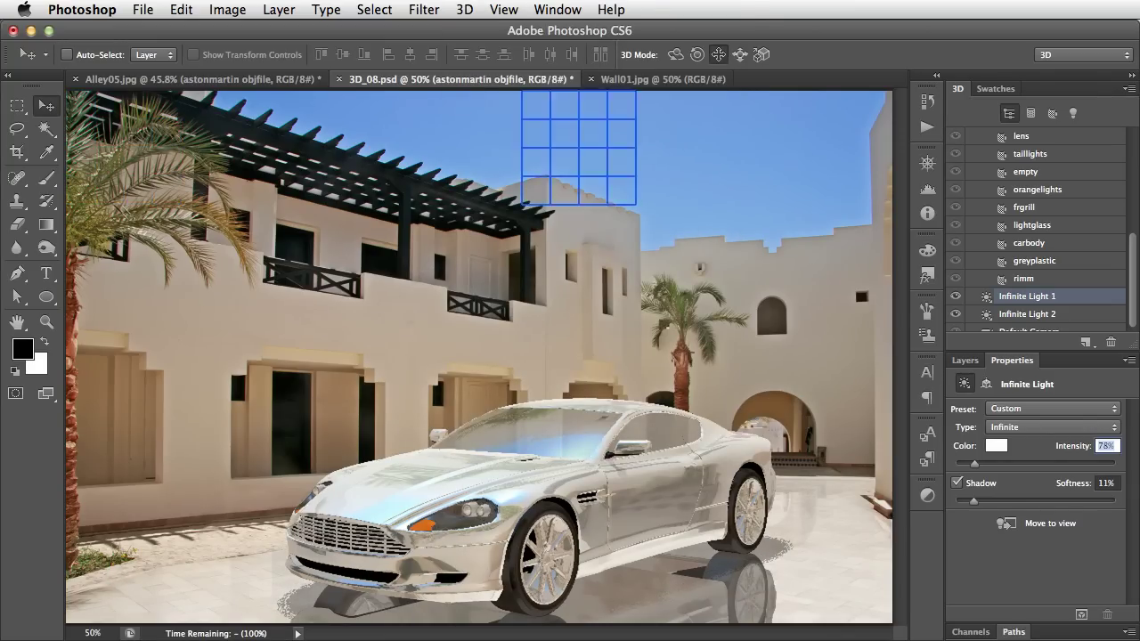